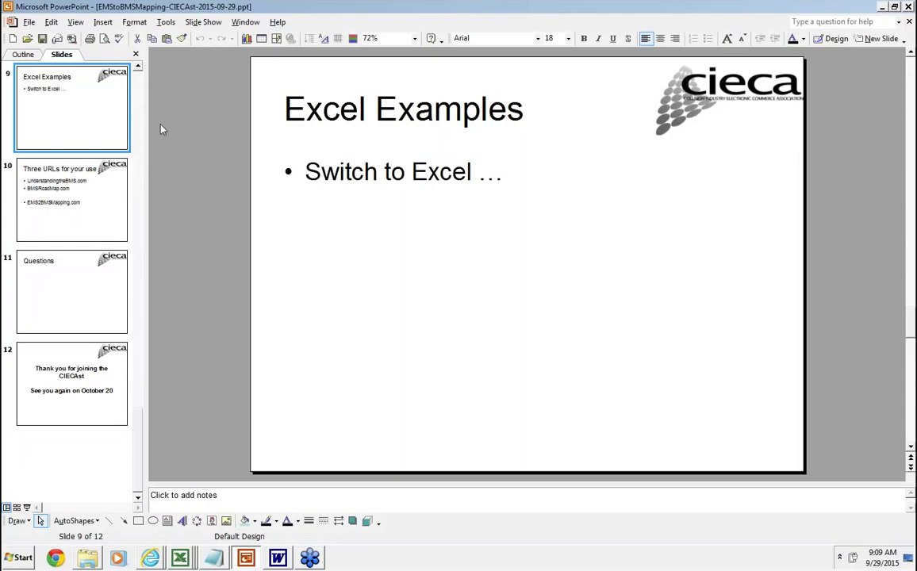
Switch to the EMS2BMSEstimateMapping_ByBMSAggregate workbook from the open Excel workbooks.
left_click(180, 559)
right_click(181, 559)
left_click(160, 477)
left_click(178, 560)
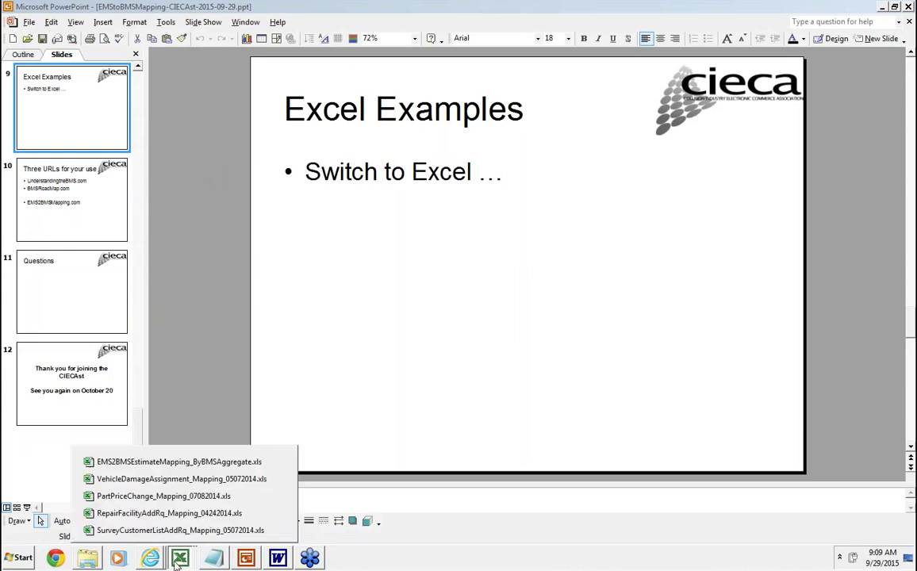
left_click(211, 467)
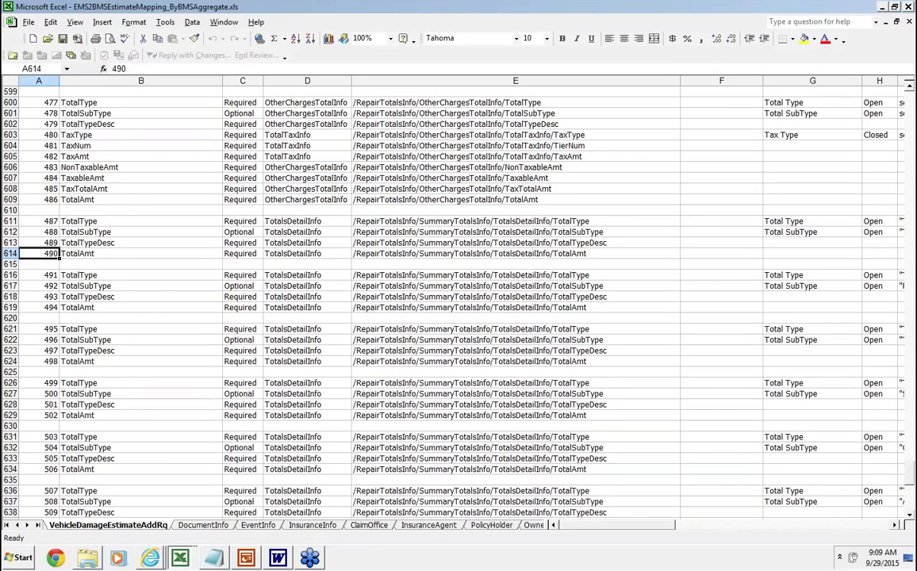
Return to the sheet top and review row 2: RqUID, Required, empty aggregate, /RqUID xpath.
key("Page_Up")
key("Page_Up")
key("Page_Up")
key("Page_Up")
key("Page_Up")
key("Page_Up")
key("Page_Up")
key("Page_Up")
key("Page_Up")
key("Page_Up")
key("Page_Up")
key("Page_Up")
key("Page_Up")
key("Page_Up")
key("Page_Up")
key("Page_Up")
key("Up")
key("Up")
key("Up")
key("Up")
key("Up")
key("Up")
key("Up")
key("Up")
key("Up")
key("Up")
key("Up")
key("Up")
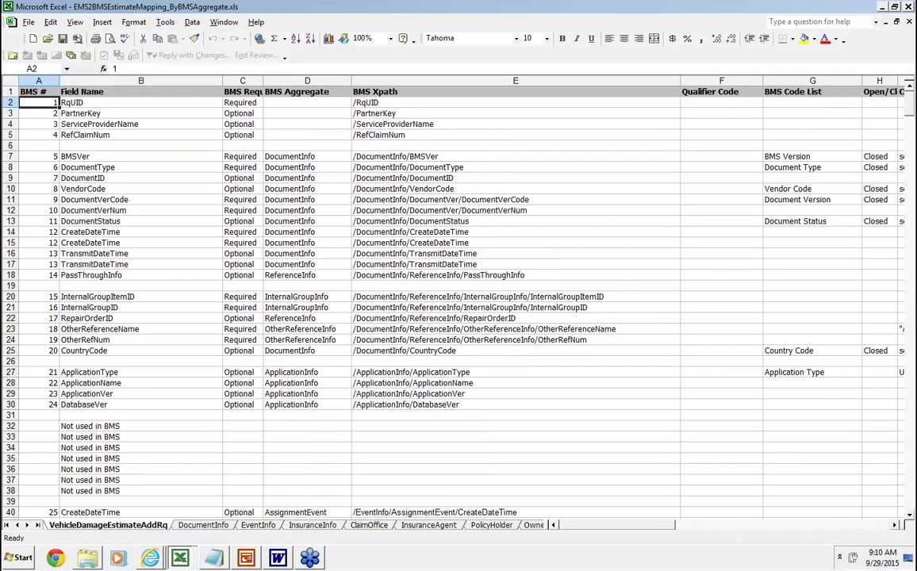
left_click(140, 102)
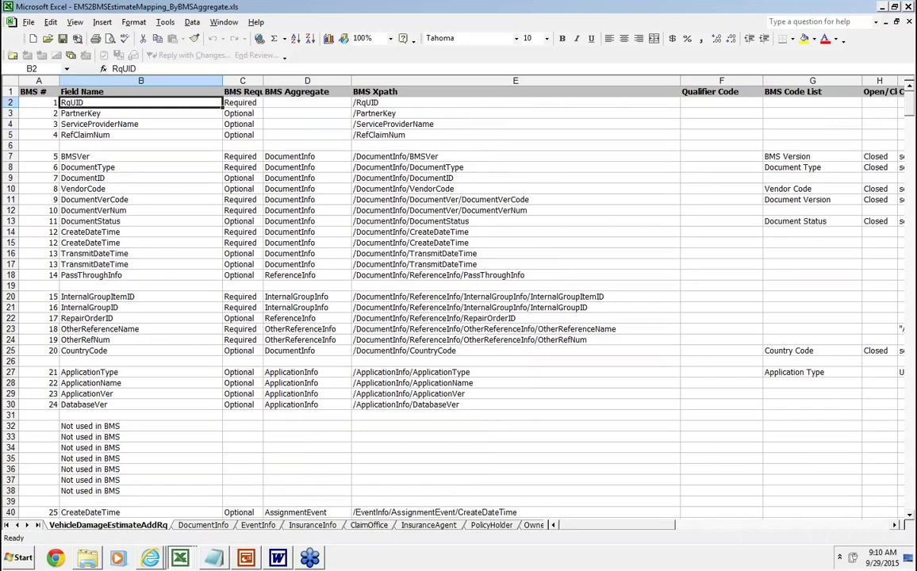
left_click(242, 102)
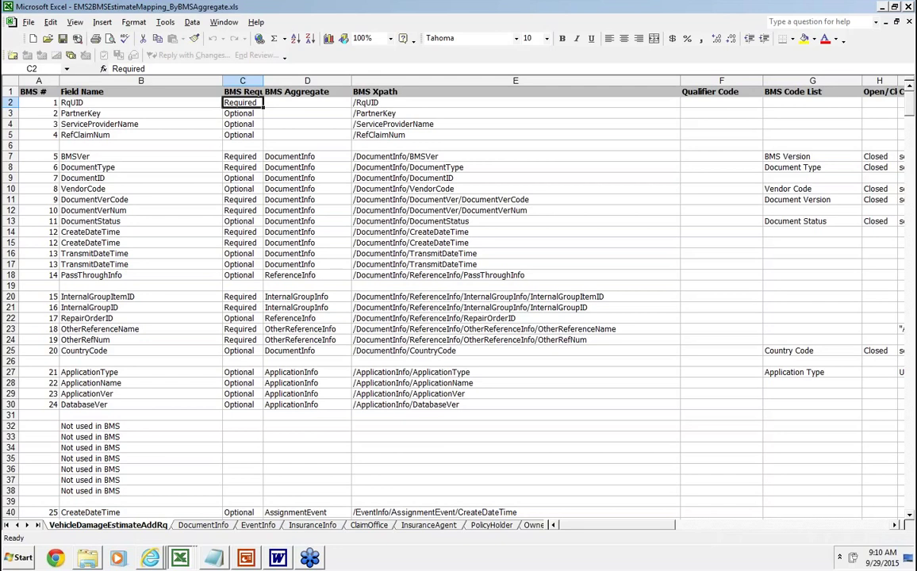
left_click(307, 102)
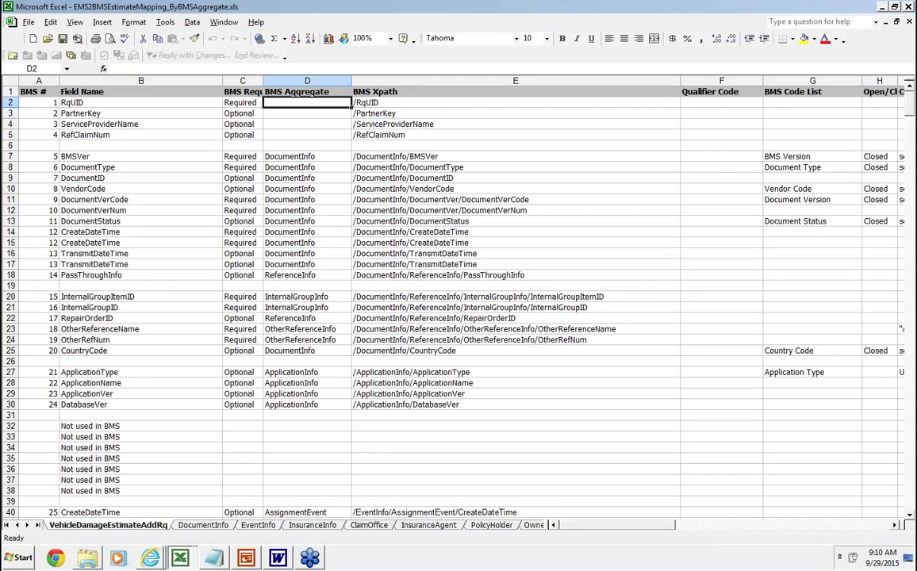
left_click(516, 102)
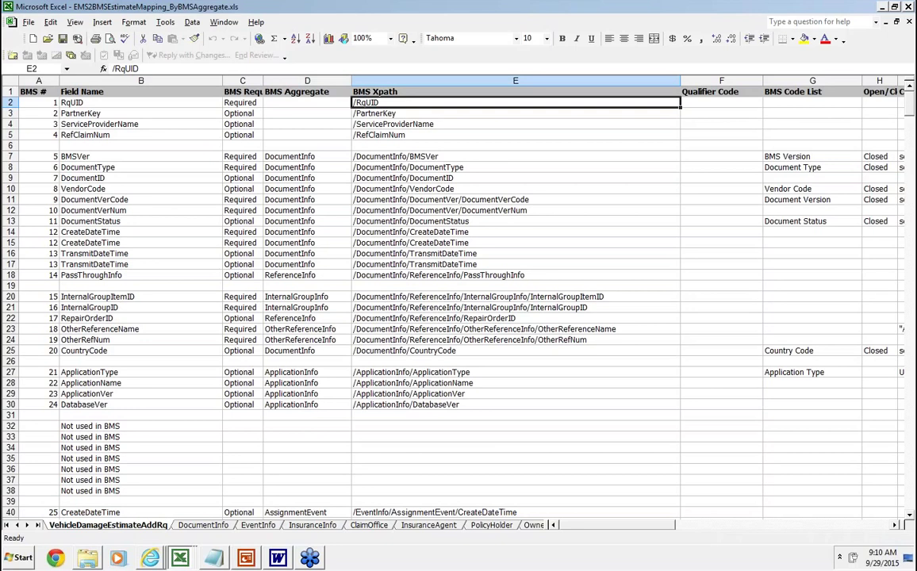
key("Right")
key("Right")
key("Right")
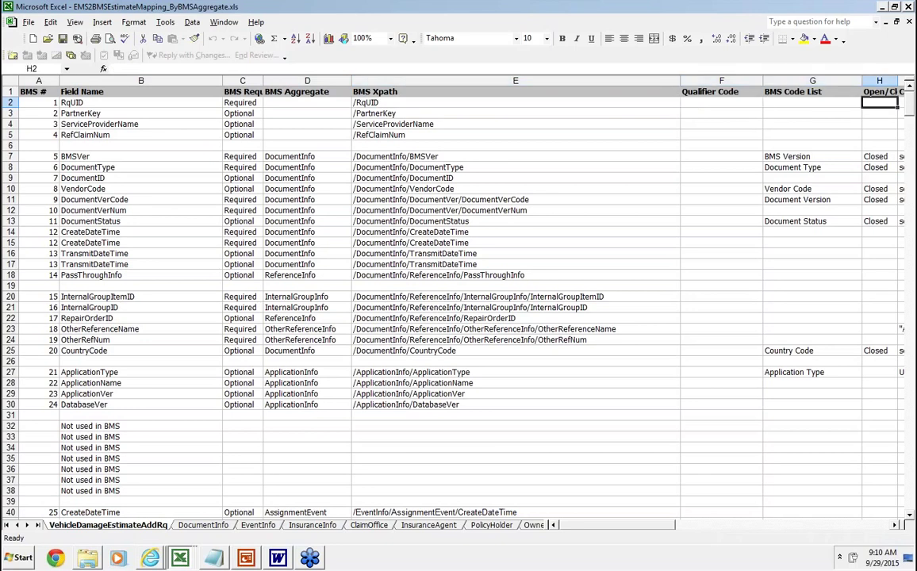
key("Right")
key("Right")
Go over RqUID's EMS field number, description, field name and code list cells in row 2.
key("Right")
key("Right")
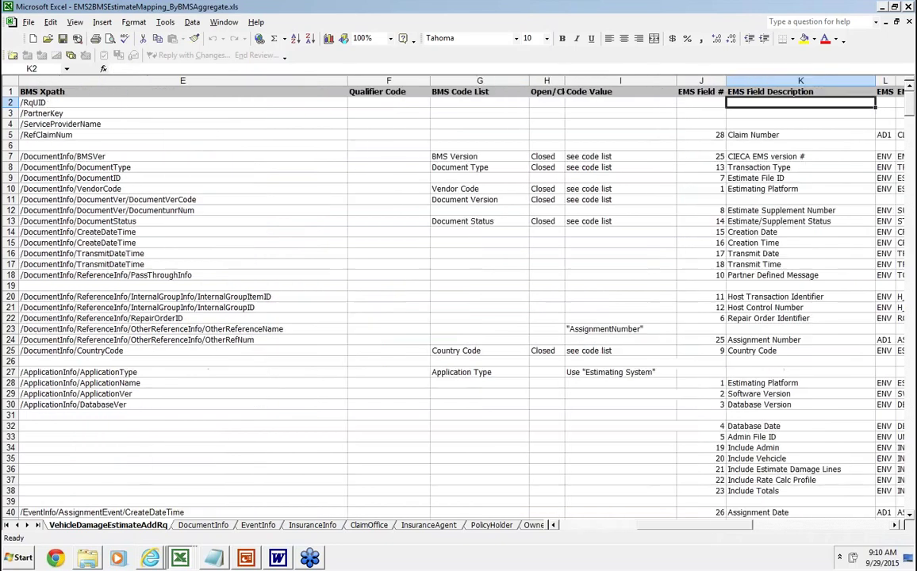
key("Right")
key("Left")
key("Left")
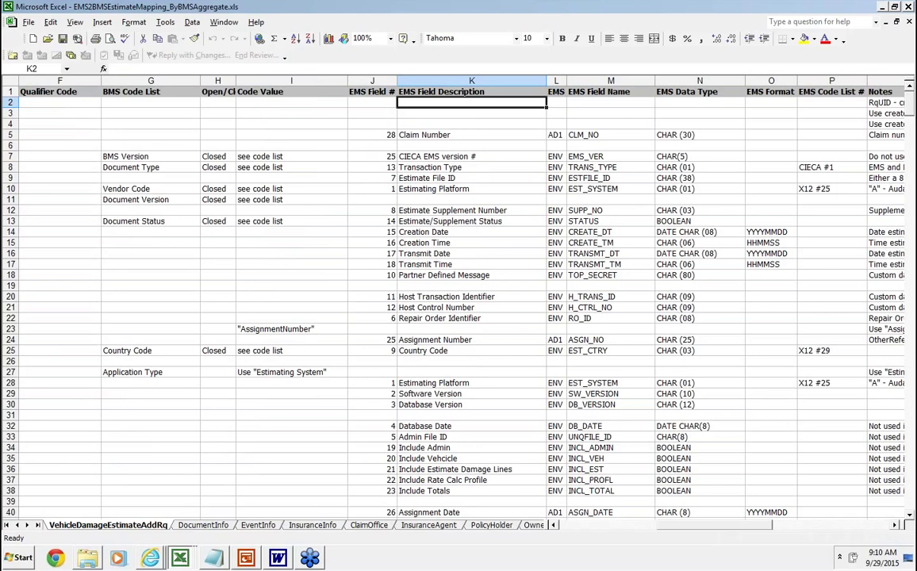
key("Left")
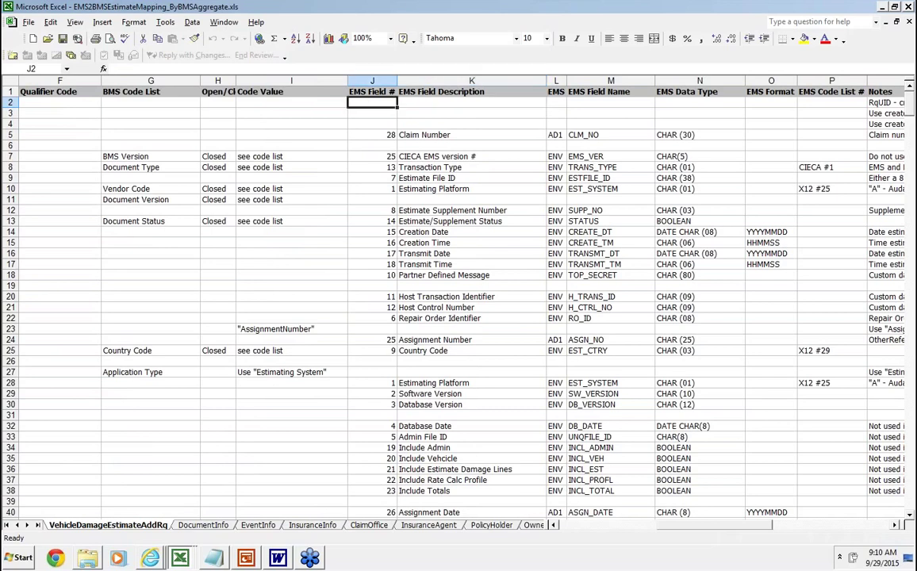
key("Down")
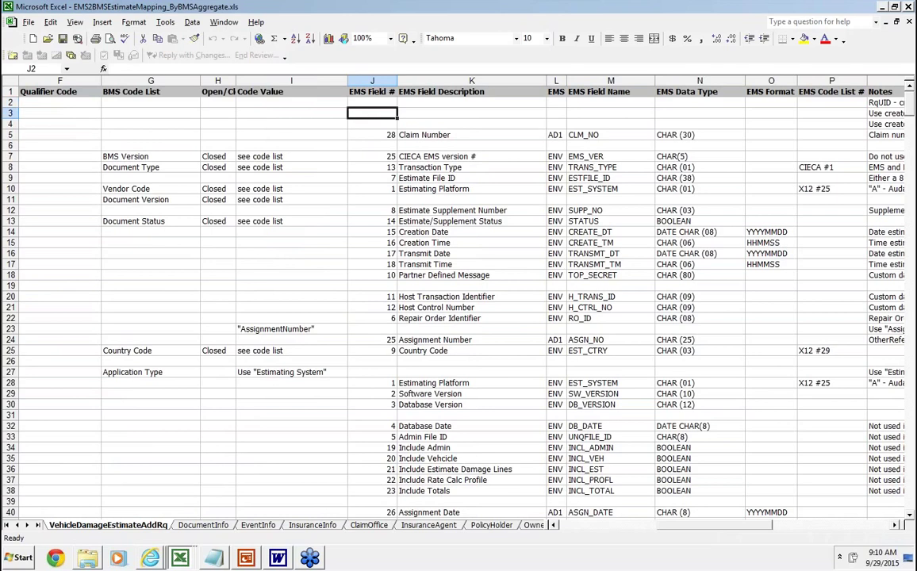
key("Up")
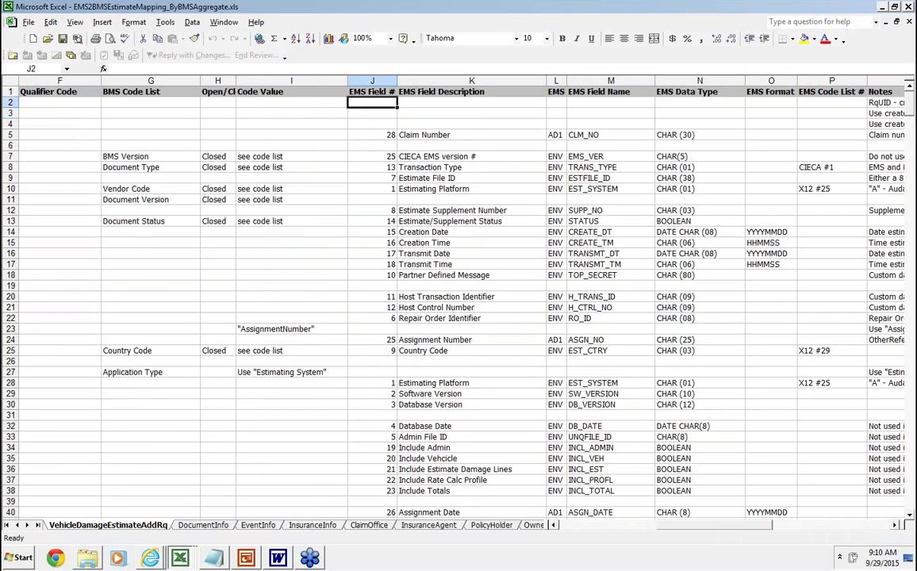
key("Right")
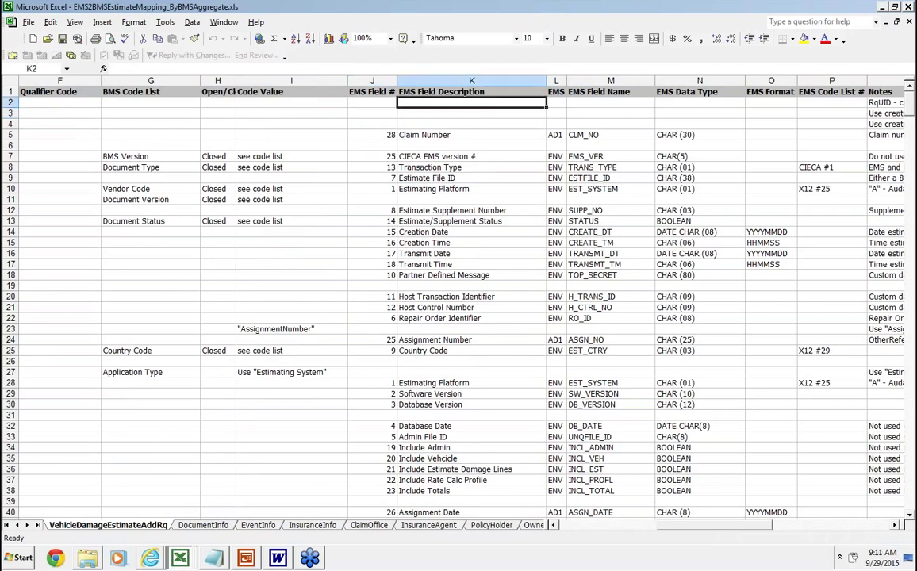
key("Right")
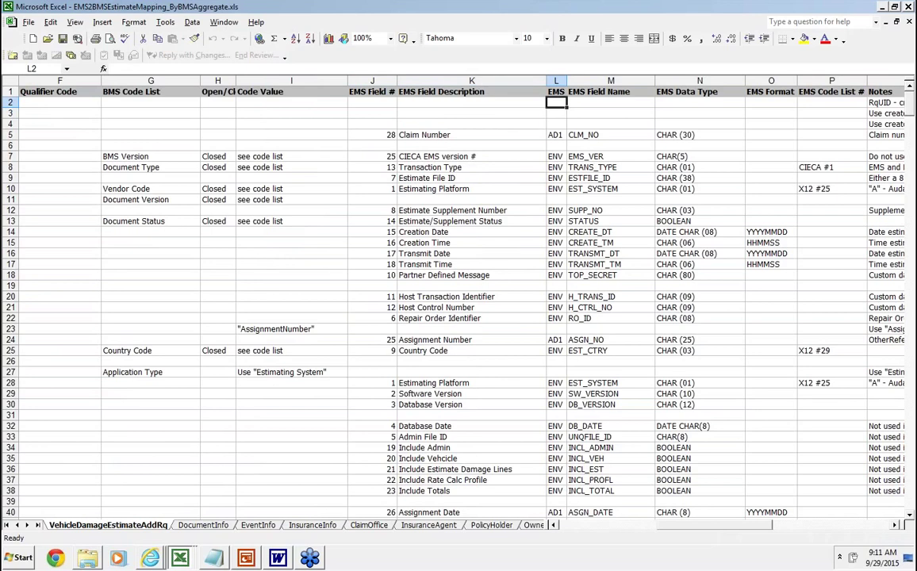
key("Right")
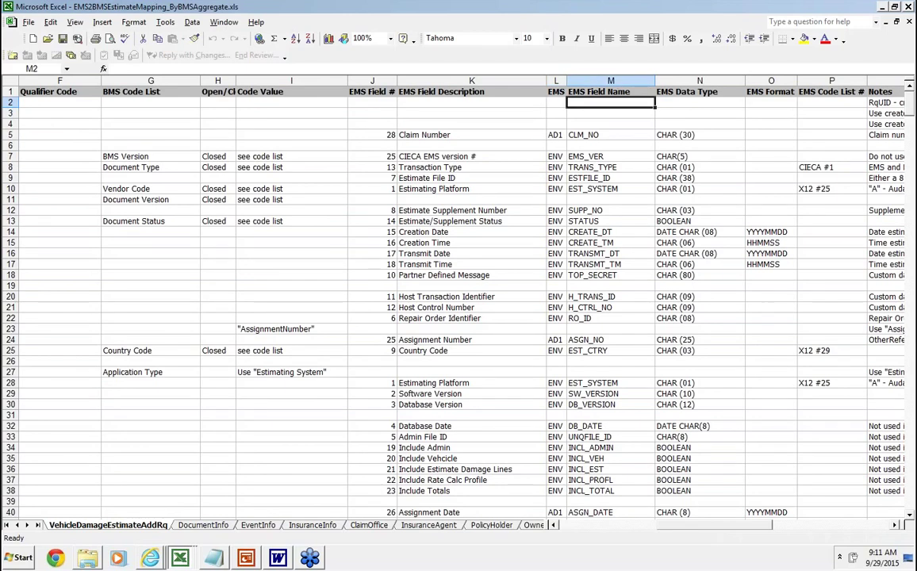
key("Right")
key("Right")
key("Right")
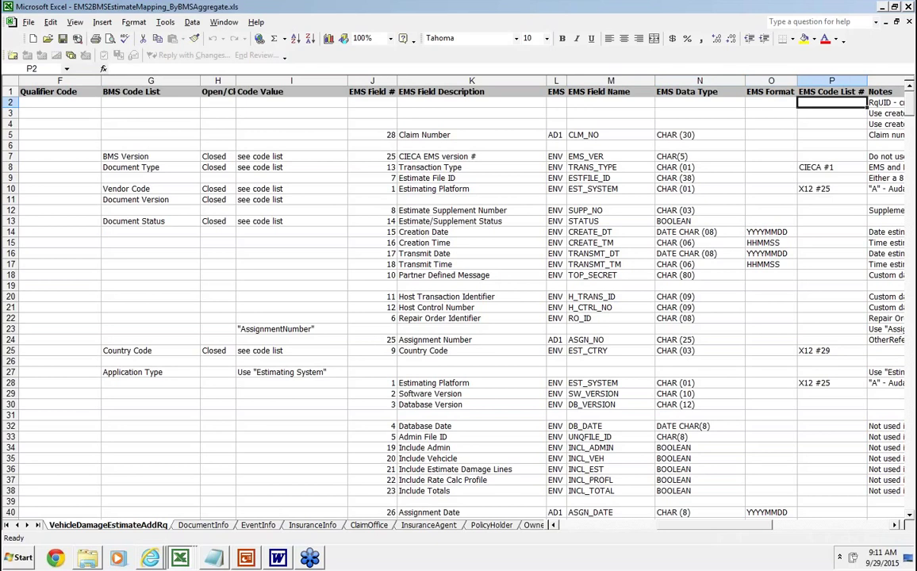
Read the RqUID note, move back to the Required status in C2, and bring up Find and Replace.
key("Right")
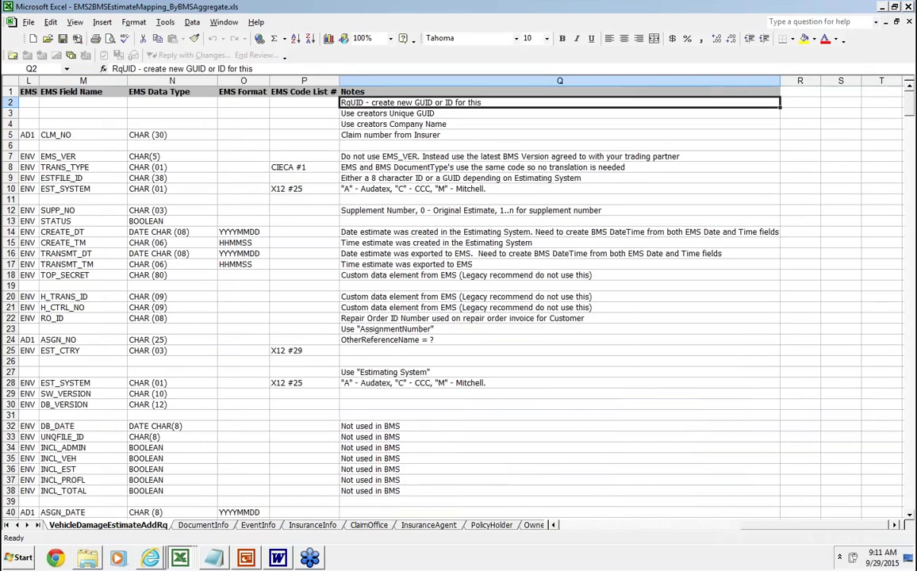
key("Left")
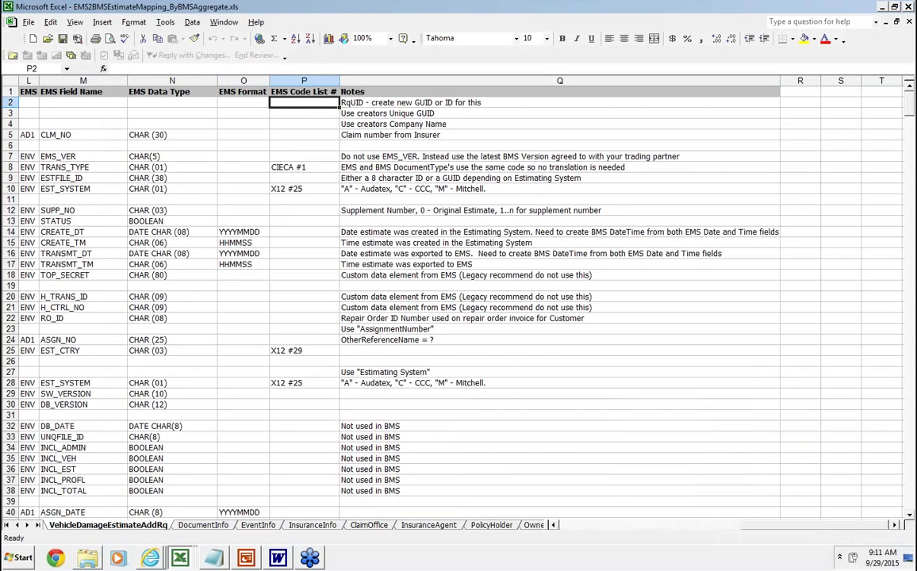
key("Right")
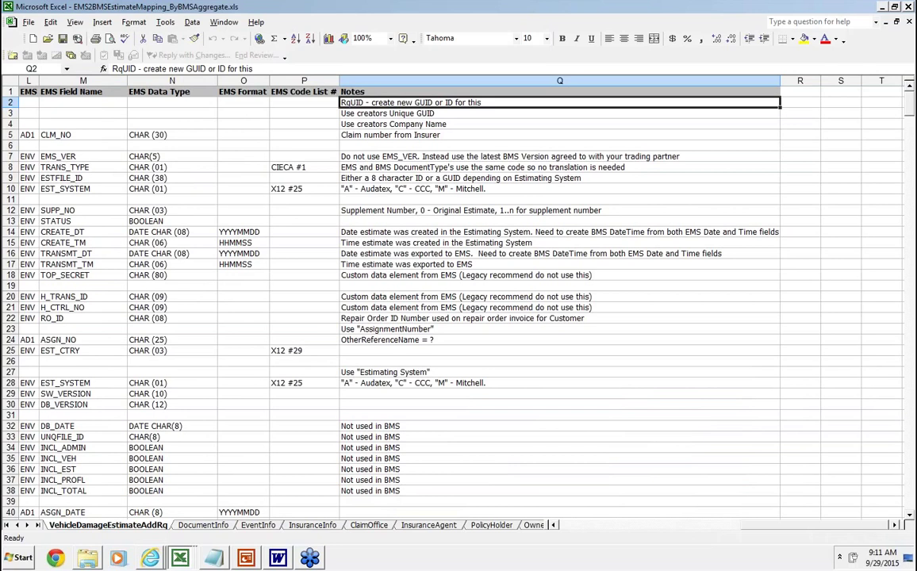
key("Left")
key("Left")
key("Left")
key("Left")
key("Left")
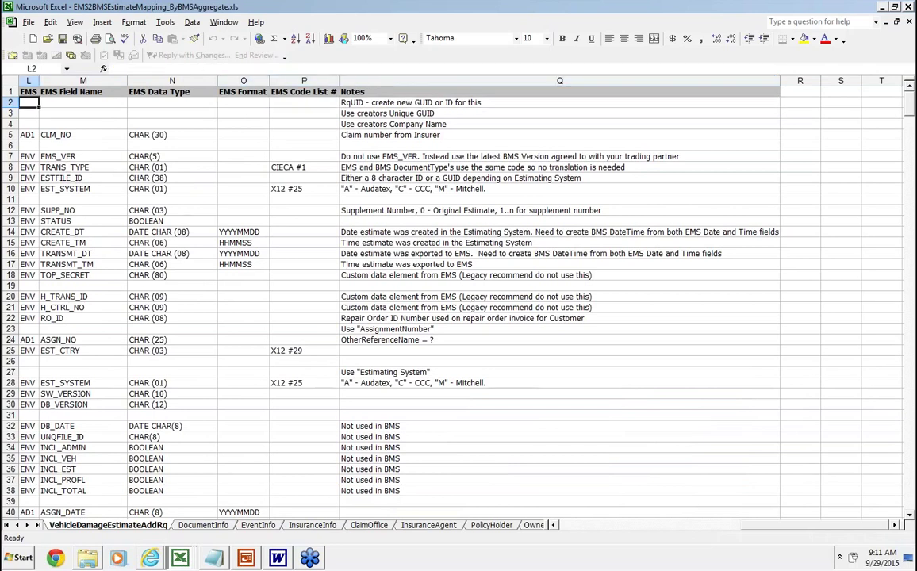
key("Left")
key("Left")
key("Left")
key("Left")
key("Left")
key("Left")
key("Left")
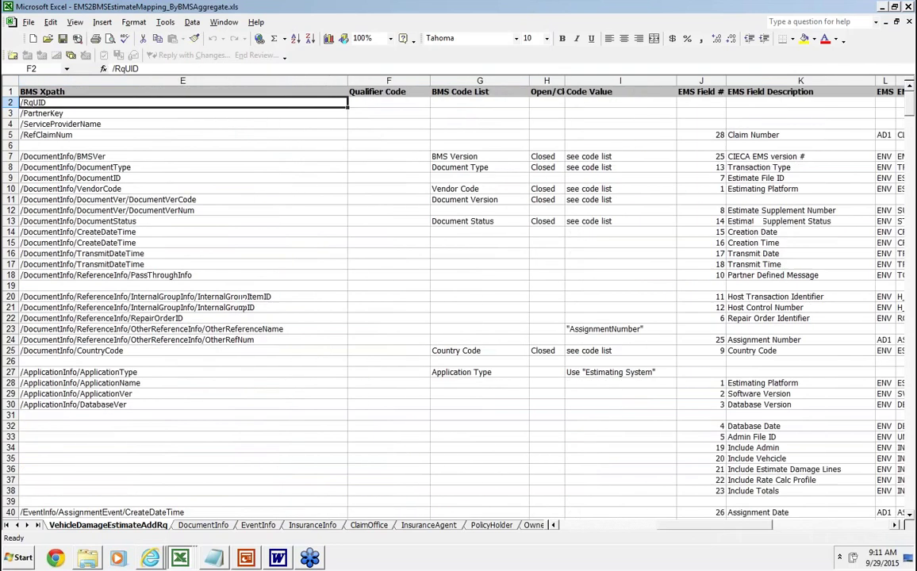
key("Left")
key("Left")
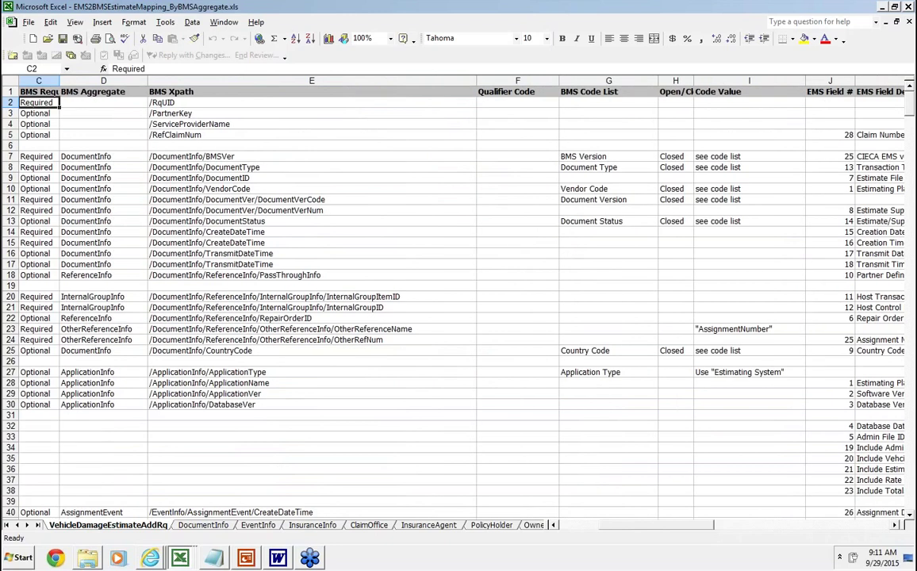
key("ctrl+f")
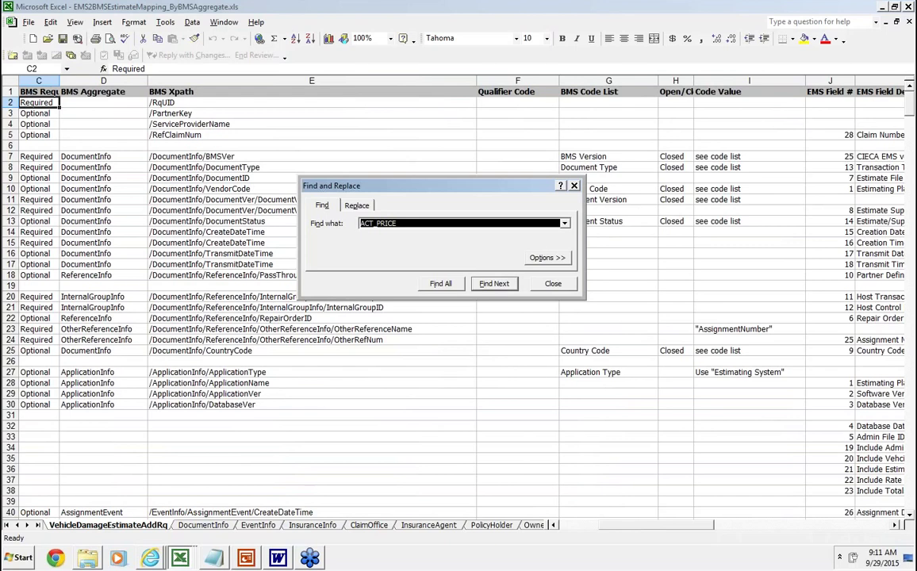
Search for V_VIN with Find All, locating row 405's VIN entry: field 7, CHAR (25).
key("BackSpace")
type("V_VIN")
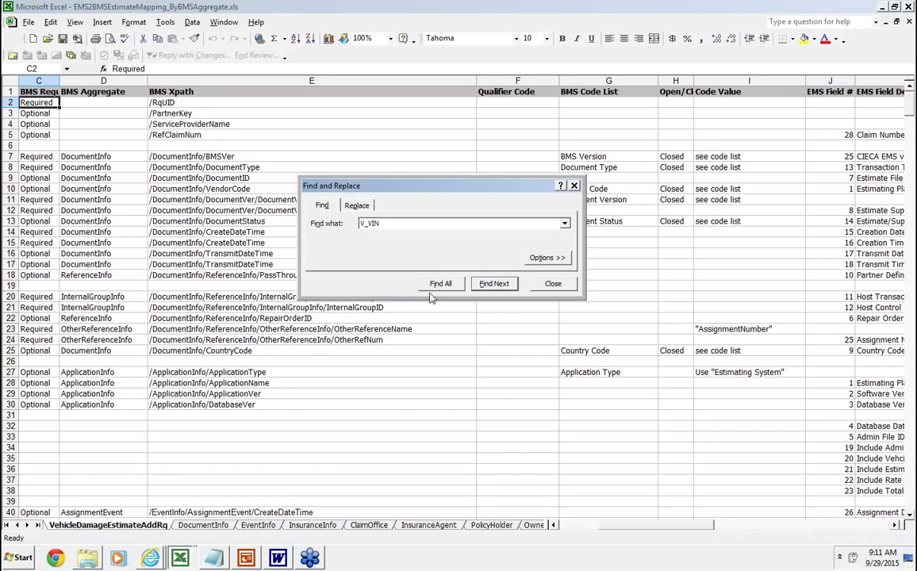
left_click(439, 284)
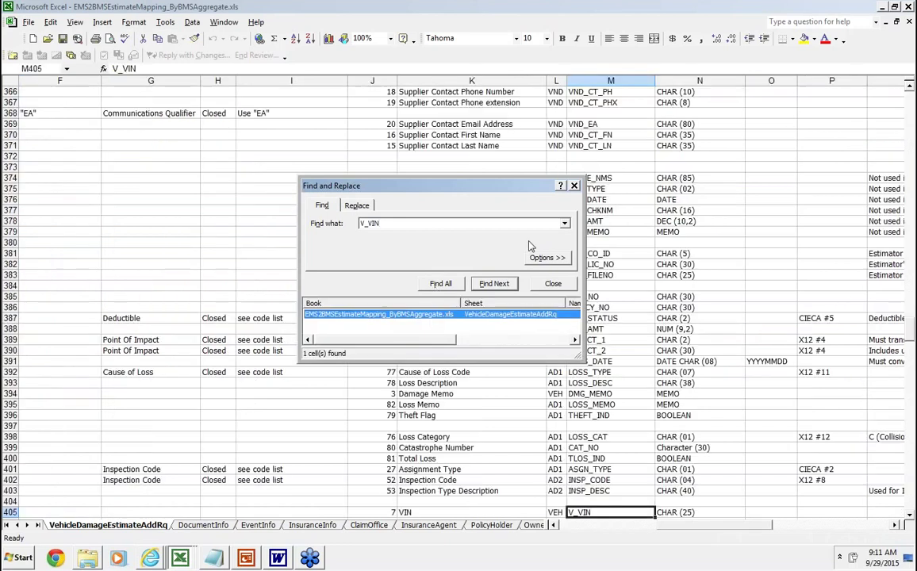
left_click(575, 187)
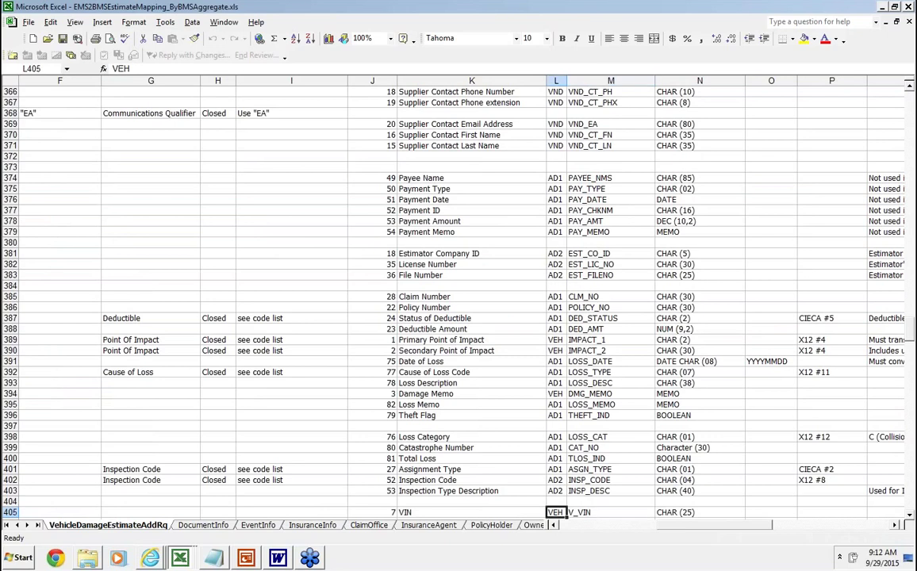
key("Left")
key("Left")
key("Left")
key("Left")
key("Left")
key("Left")
key("Left")
key("Left")
key("Left")
key("Left")
key("Left")
key("Right")
key("Right")
key("Right")
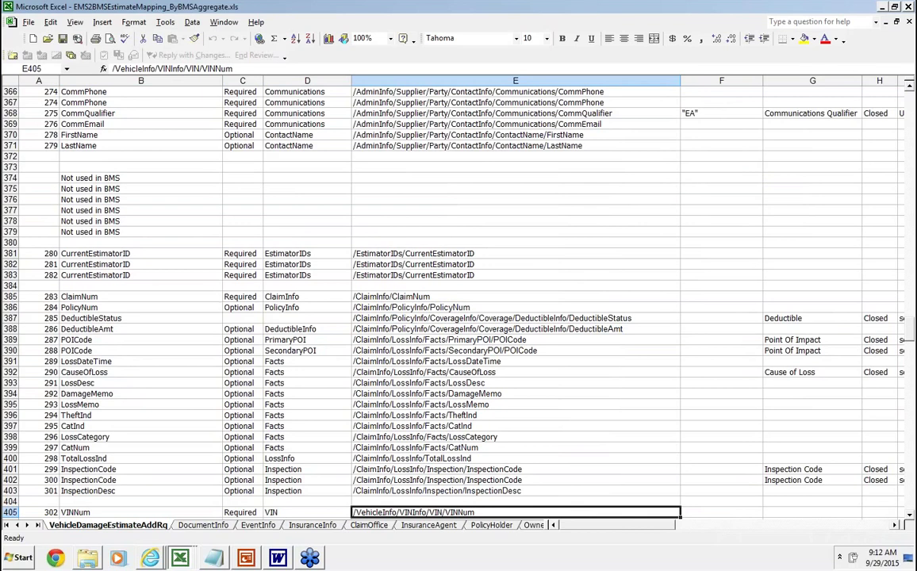
key("Right")
key("Left")
key("Left")
key("Left")
key("Left")
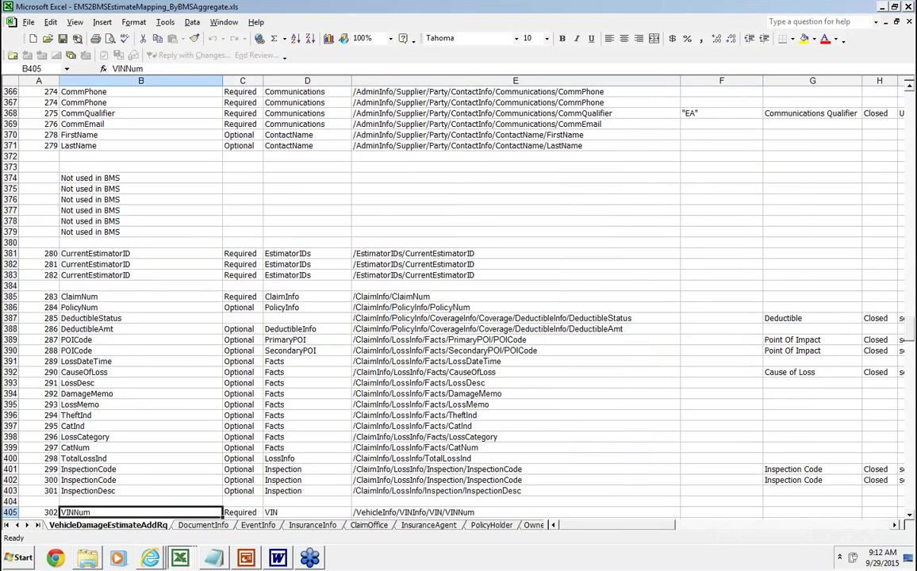
key("Right")
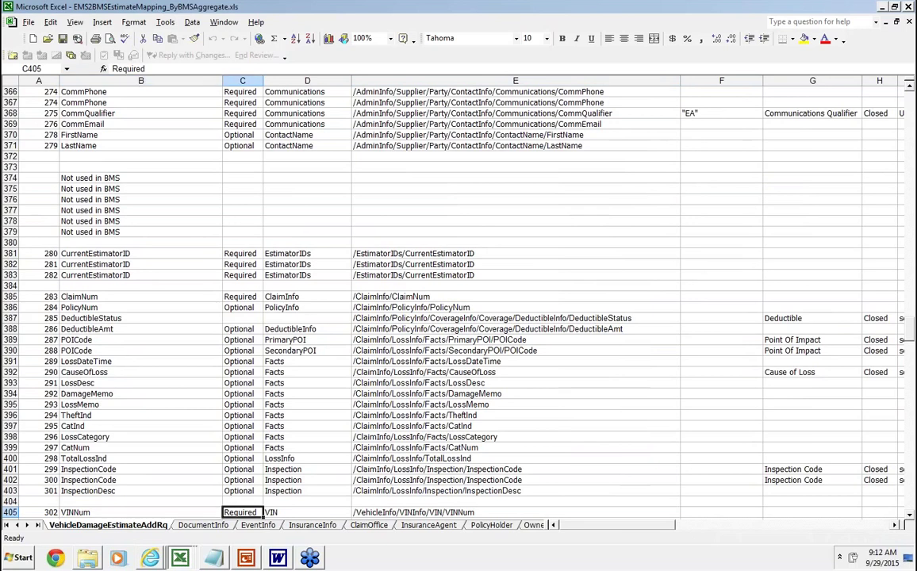
key("Right")
key("Right")
key("Right")
key("Right")
key("Right")
key("Right")
key("Right")
key("Right")
key("Right")
key("Right")
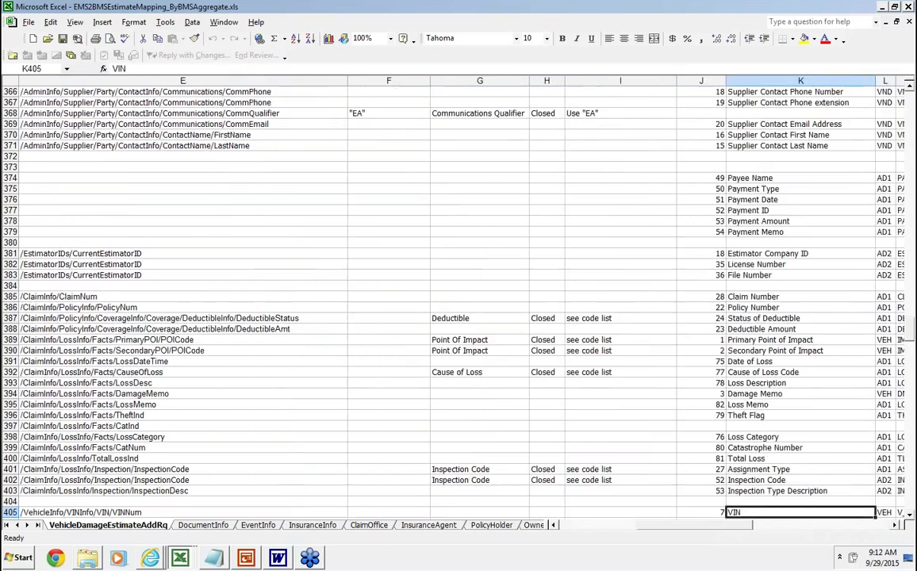
key("Down")
key("Down")
key("Down")
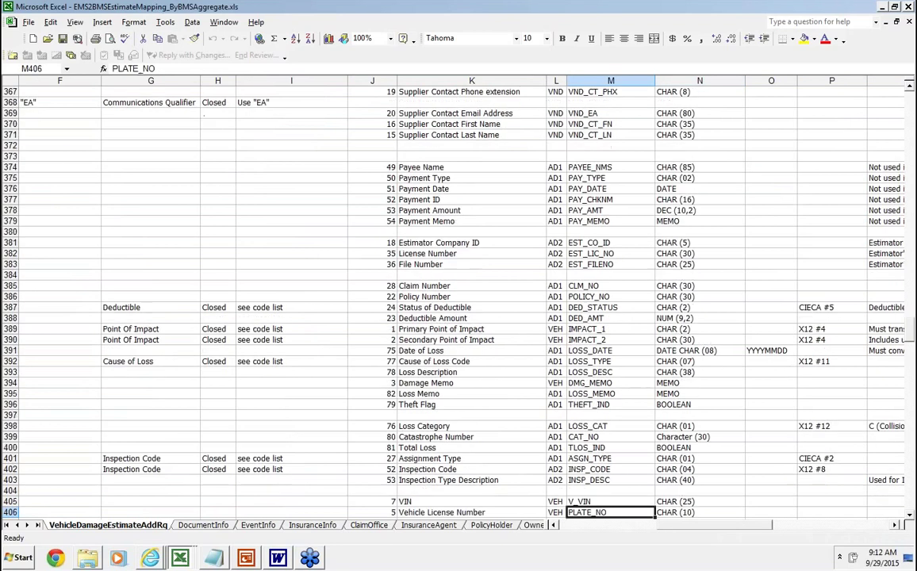
key("Down")
key("Down")
key("Down")
key("Down")
key("Down")
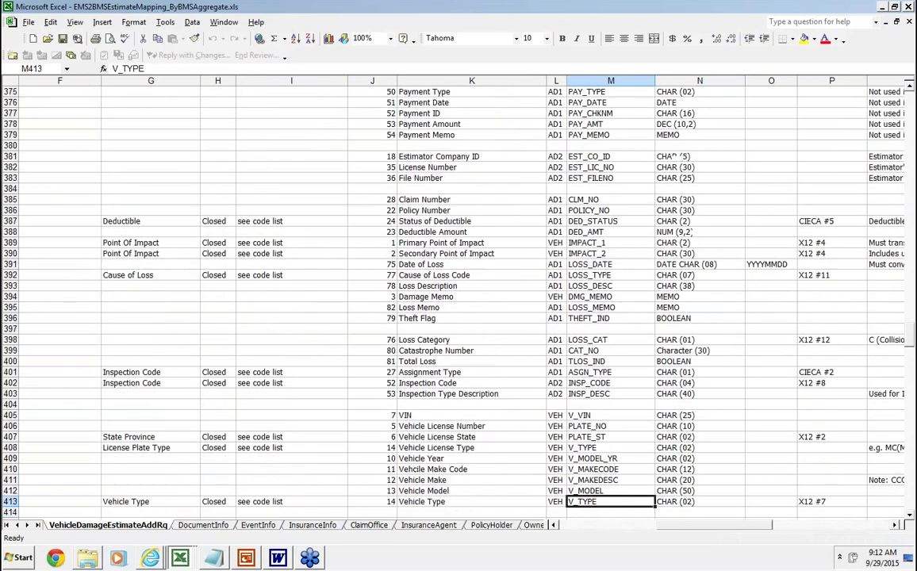
key("Up")
key("Up")
key("Up")
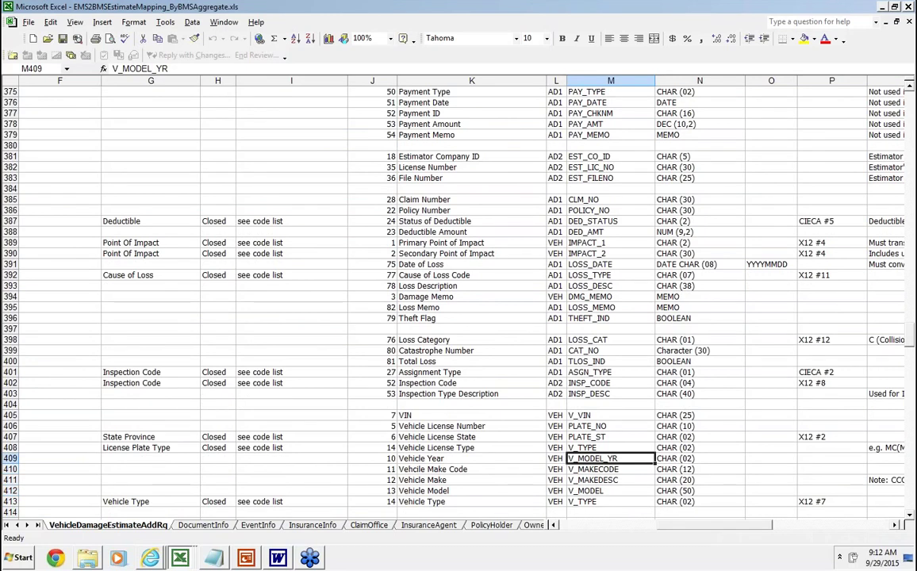
key("Down")
key("Down")
key("Down")
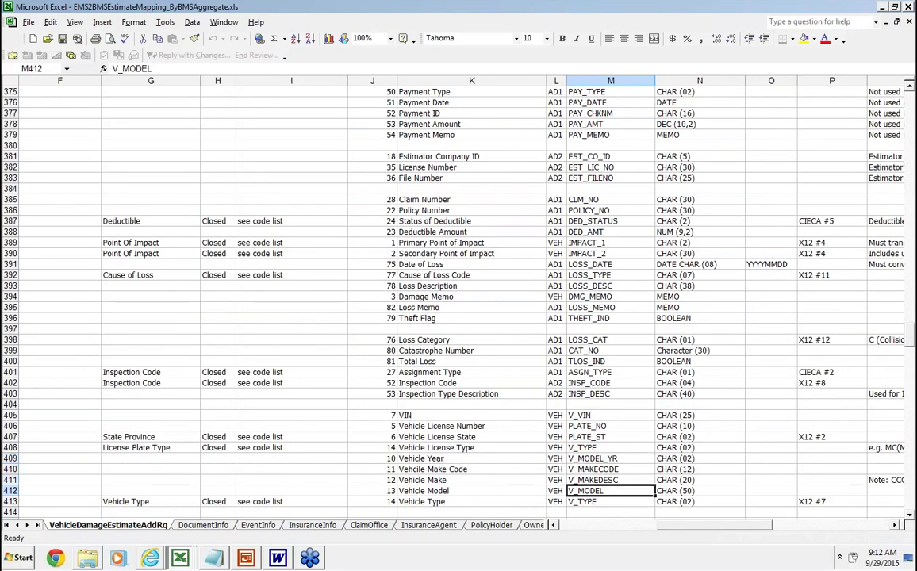
key("Left")
key("Left")
key("Left")
key("Left")
key("Left")
key("Left")
key("Left")
key("Left")
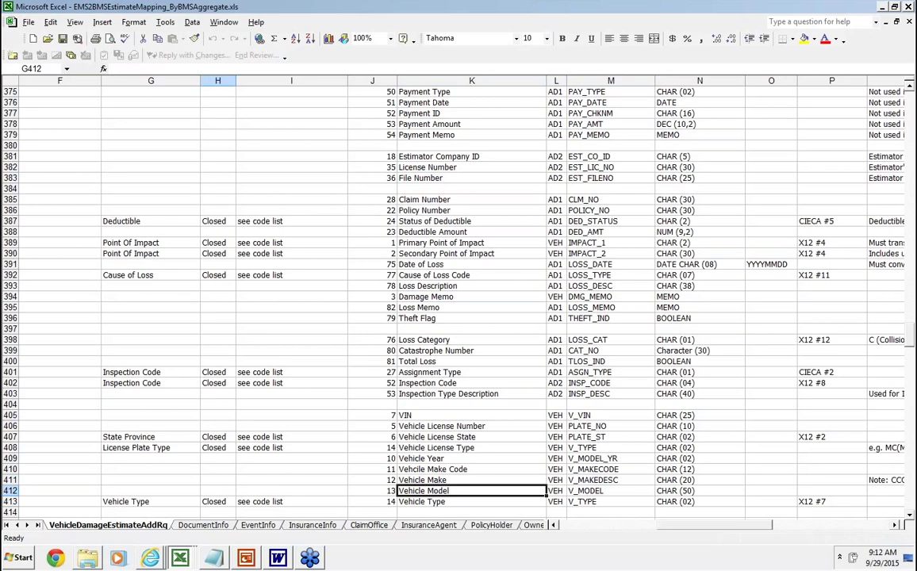
key("Left")
key("Left")
key("Left")
key("Right")
key("Right")
key("Right")
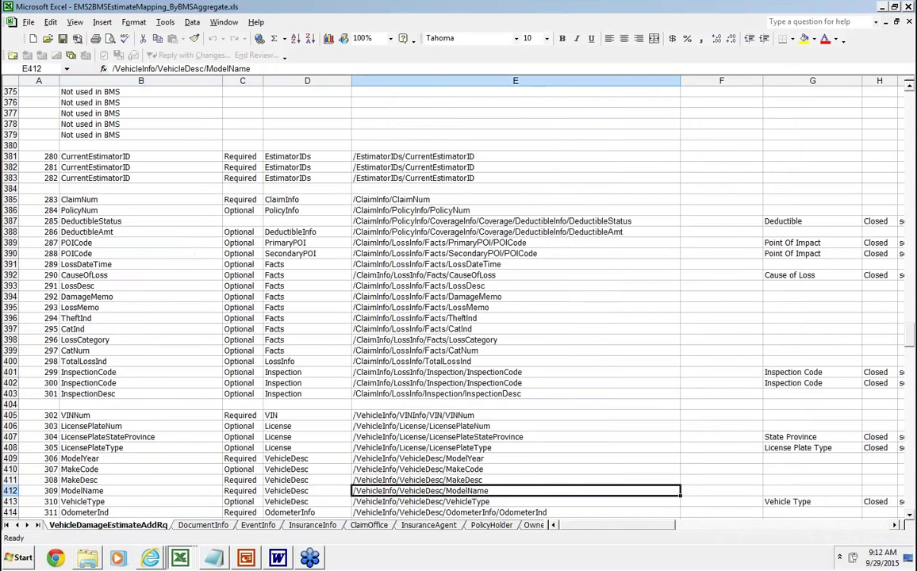
key("Right")
key("Left")
key("Up")
key("Up")
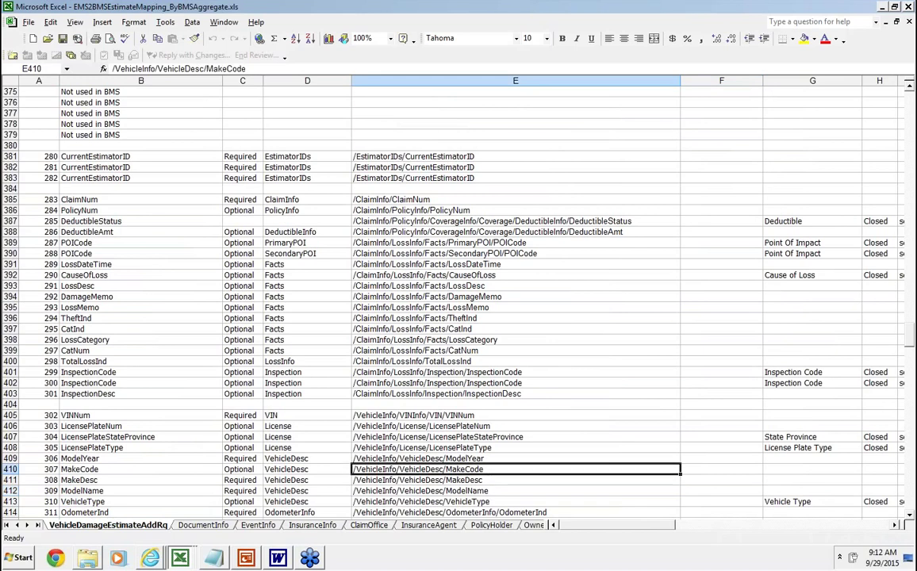
key("Right")
key("Right")
key("Right")
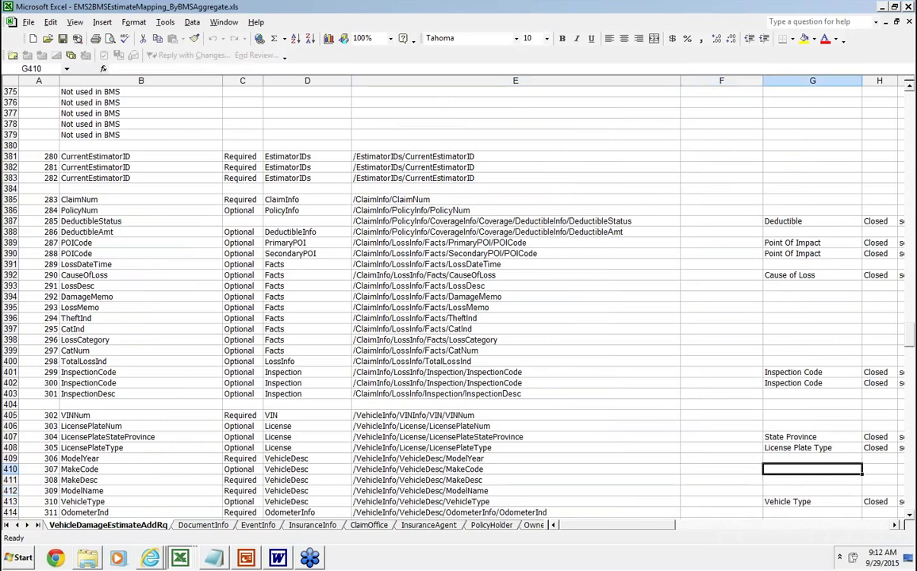
key("Right")
key("Right")
key("Right")
key("Right")
key("Right")
key("Right")
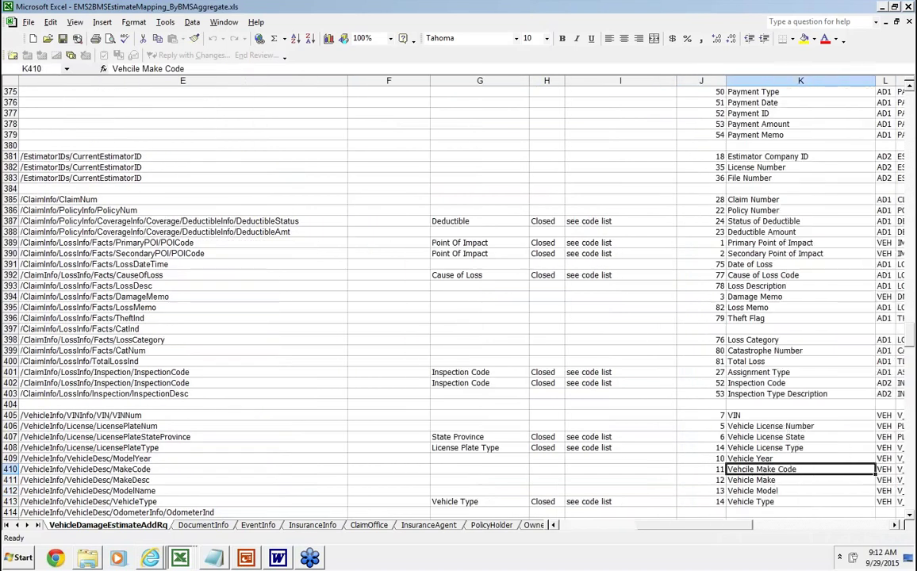
left_click(611, 459)
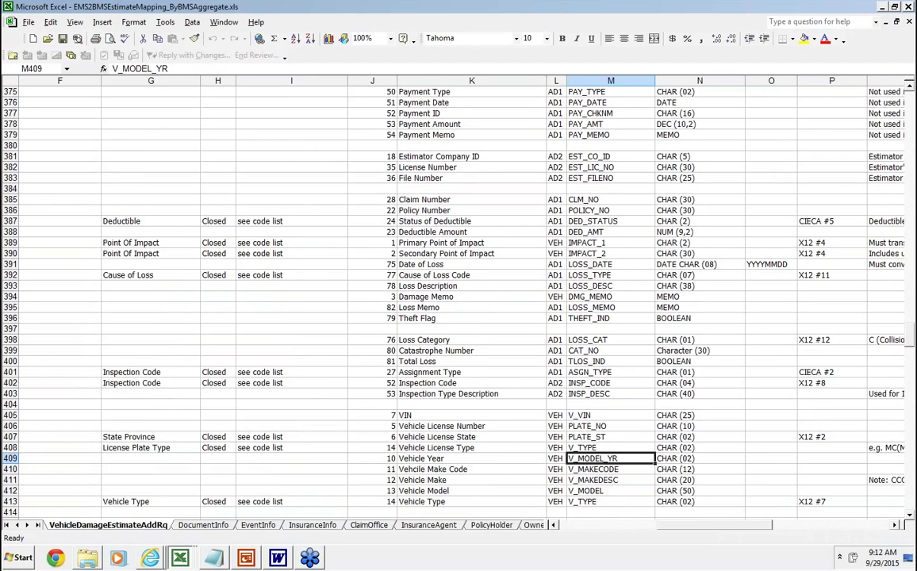
key("Left")
key("Left")
key("Left")
key("Left")
key("Left")
key("Left")
key("Left")
key("Left")
key("Left")
key("Left")
key("Left")
key("Left")
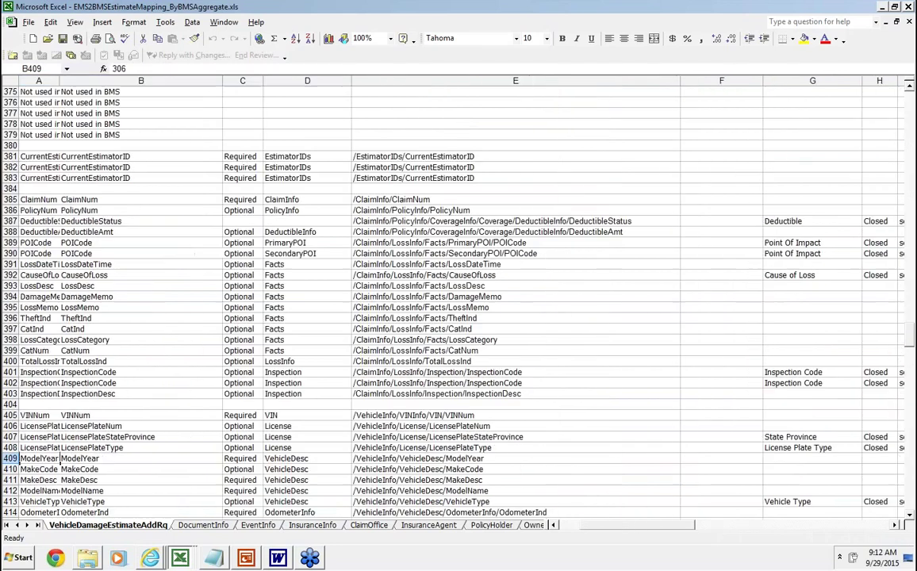
left_click_drag(309, 458, 259, 513)
left_click(259, 513)
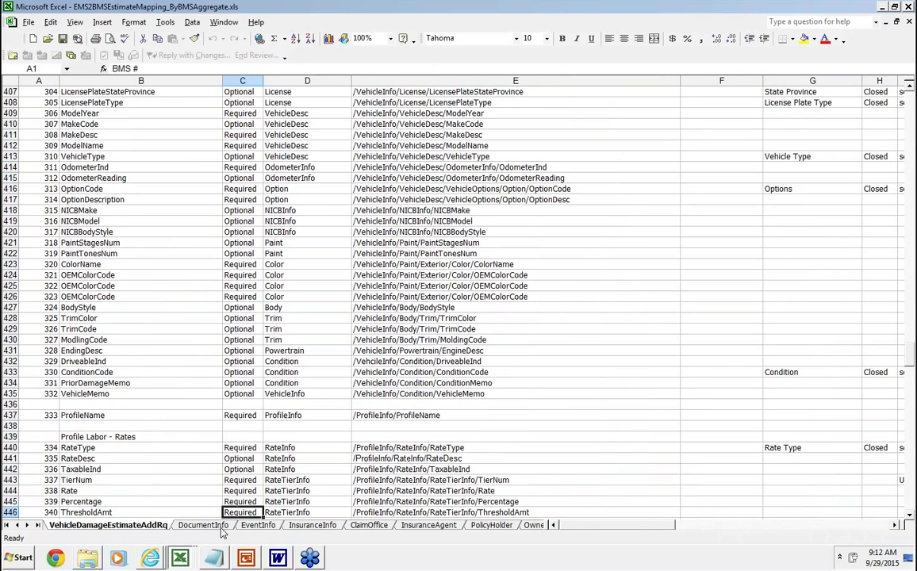
Show the DocumentInfo sheet and trace the DocumentID row across to EMS field ESTFILE_ID.
left_click(221, 527)
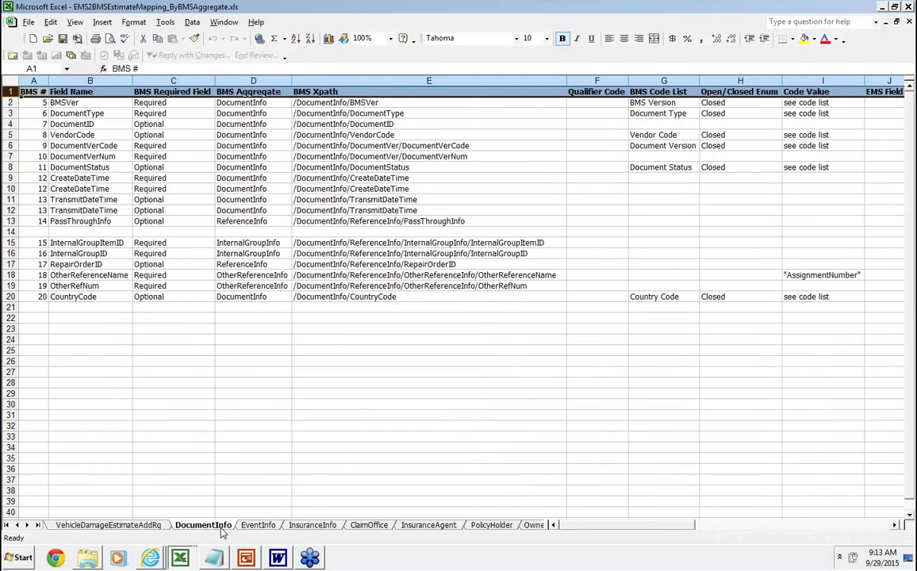
key("Down")
key("Down")
key("Down")
key("Down")
key("Down")
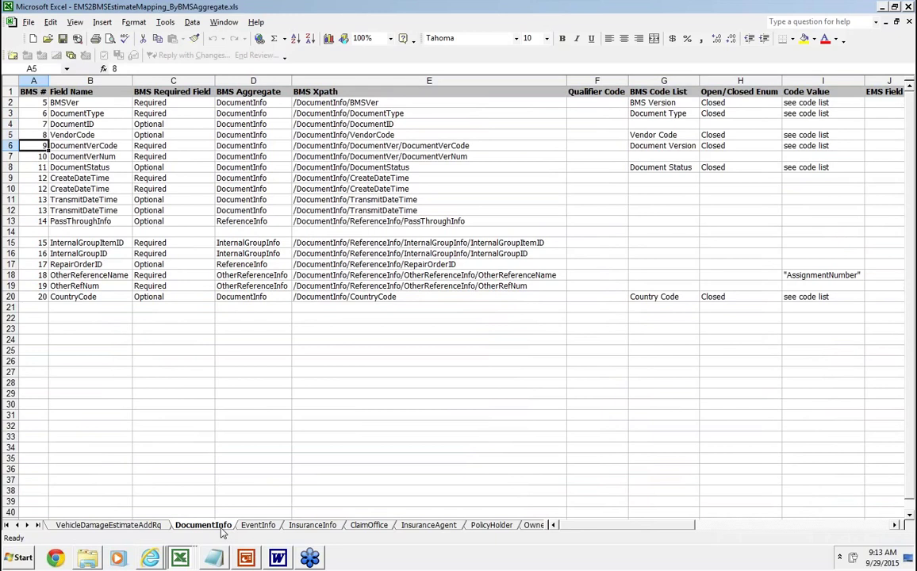
key("Up")
key("Up")
key("Right")
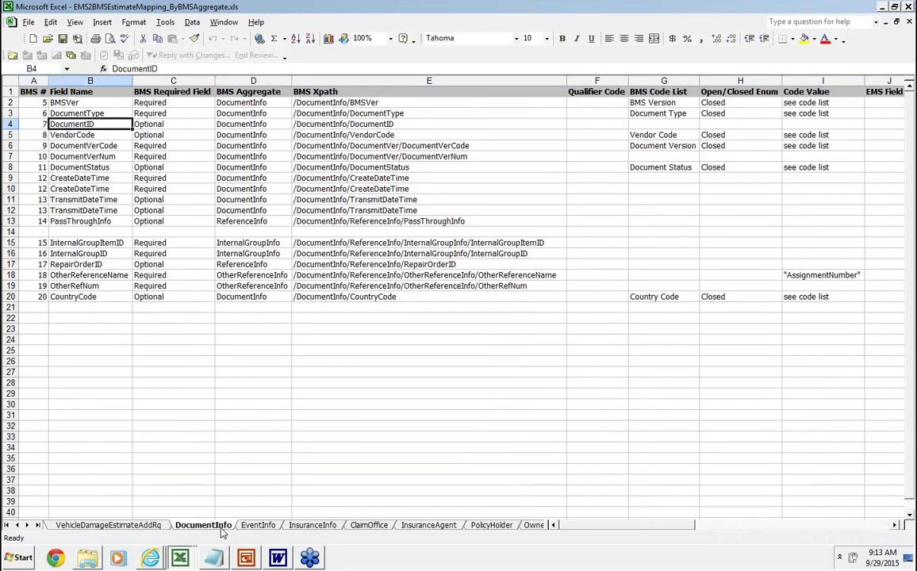
key("Right")
key("Right")
key("Right")
key("Right")
key("Right")
key("Right")
key("Right")
key("Right")
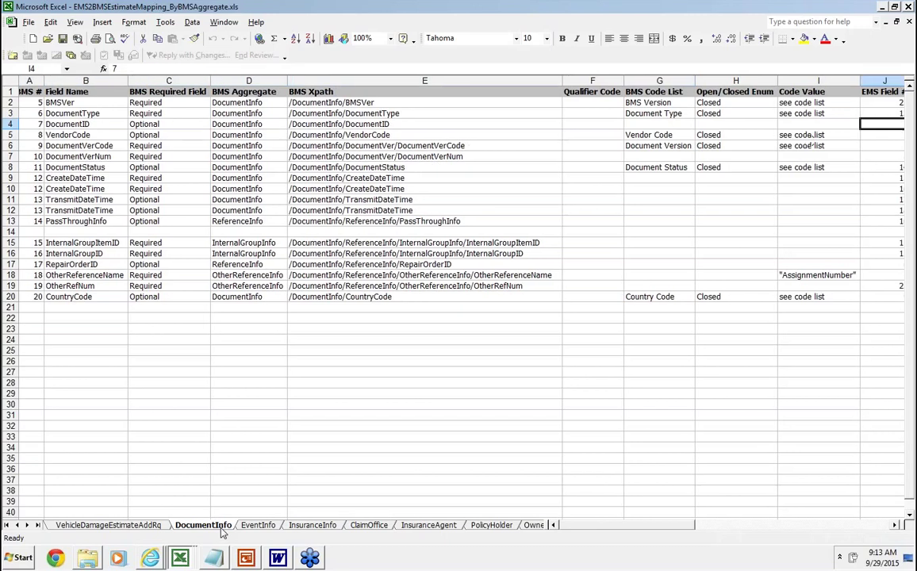
key("Right")
key("Right")
key("Right")
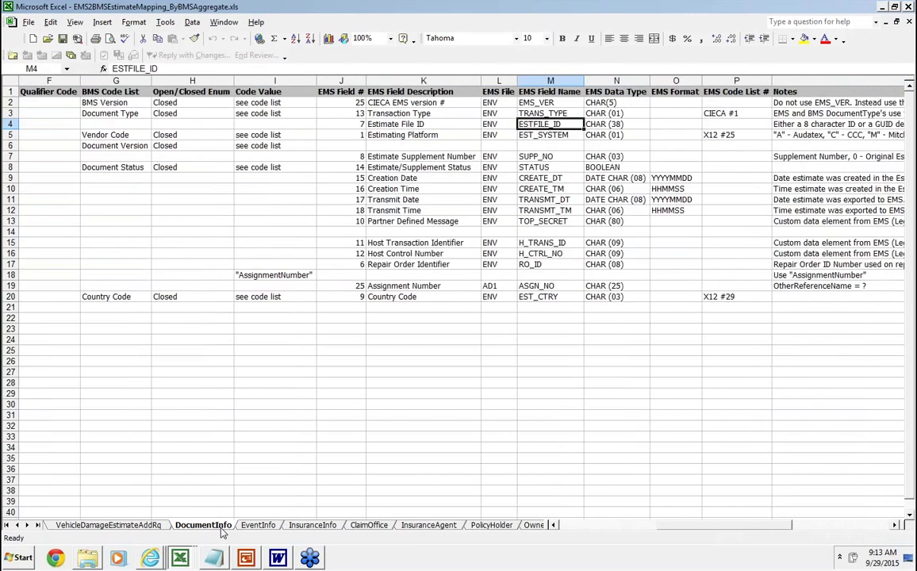
key("Left")
key("Left")
key("Left")
key("Left")
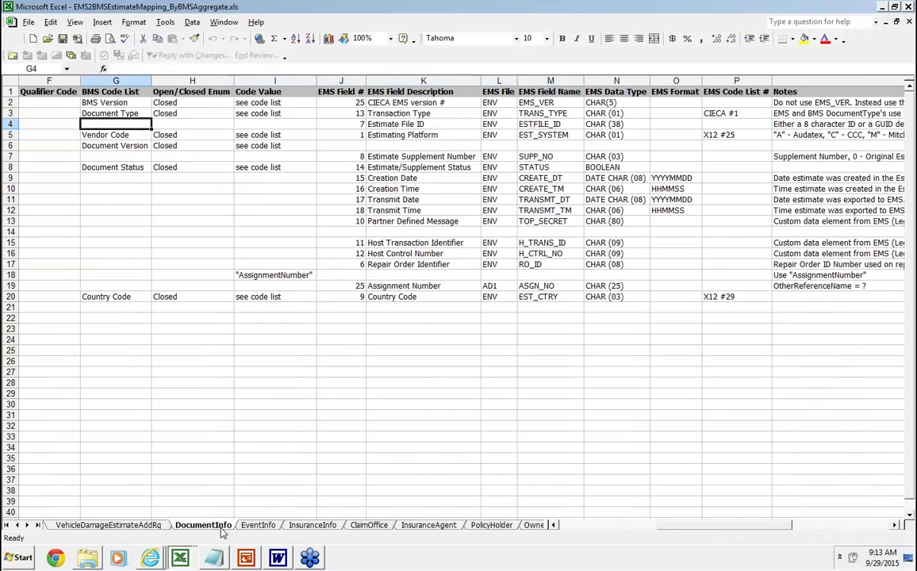
key("Left")
key("Left")
key("Left")
key("Left")
key("Left")
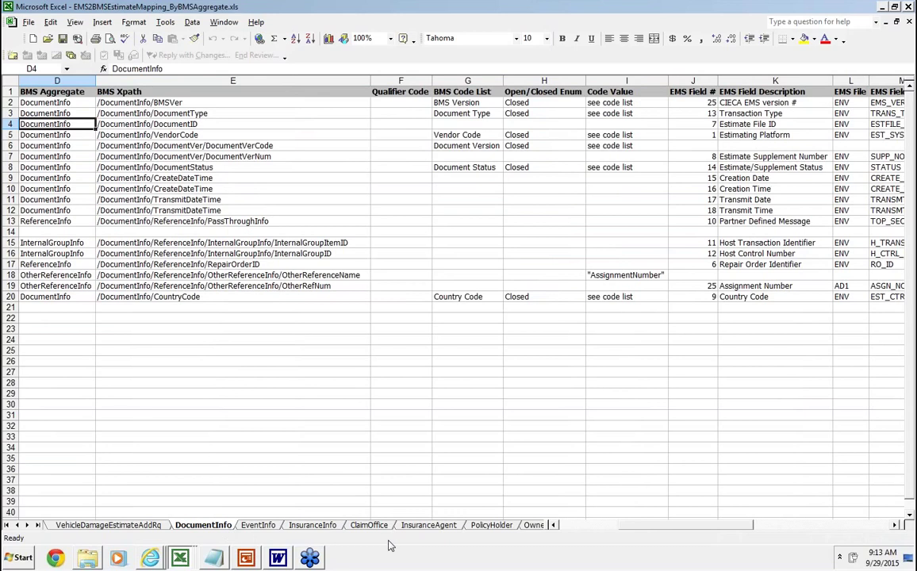
On the Owner sheet, trace CompanyName (BMS # 128) to EMS field 104, Owner Name, then list open workbooks.
left_click(534, 526)
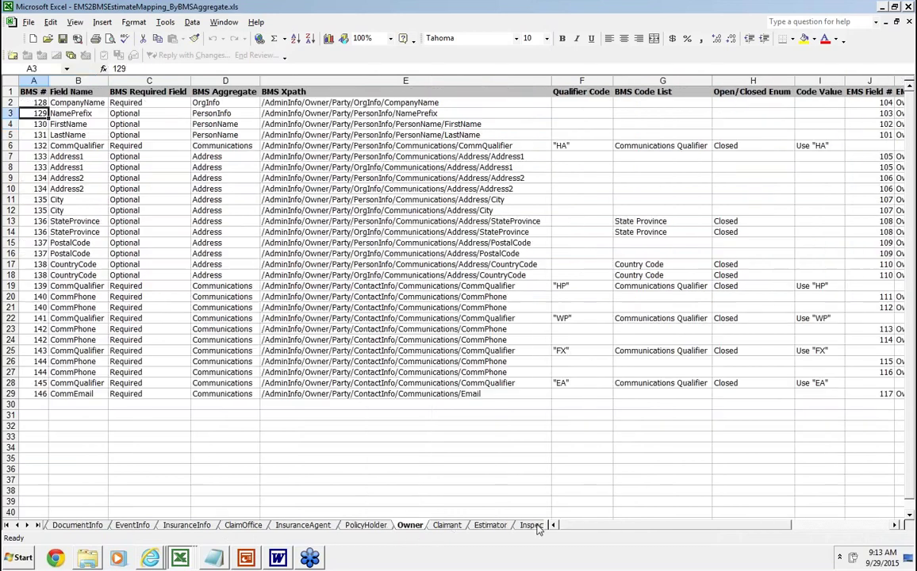
key("Up")
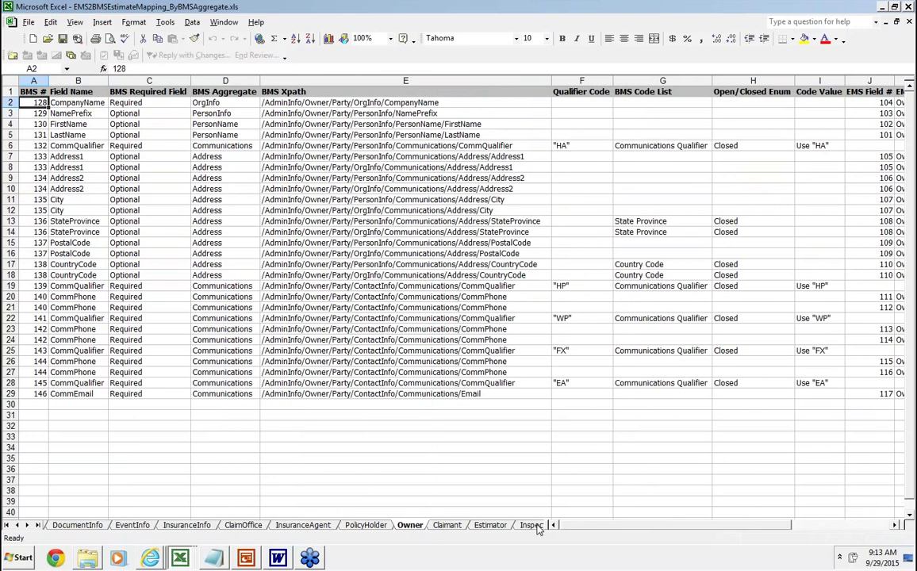
key("Right")
key("Right")
key("Right")
key("Right")
key("Right")
key("Right")
key("Right")
key("Right")
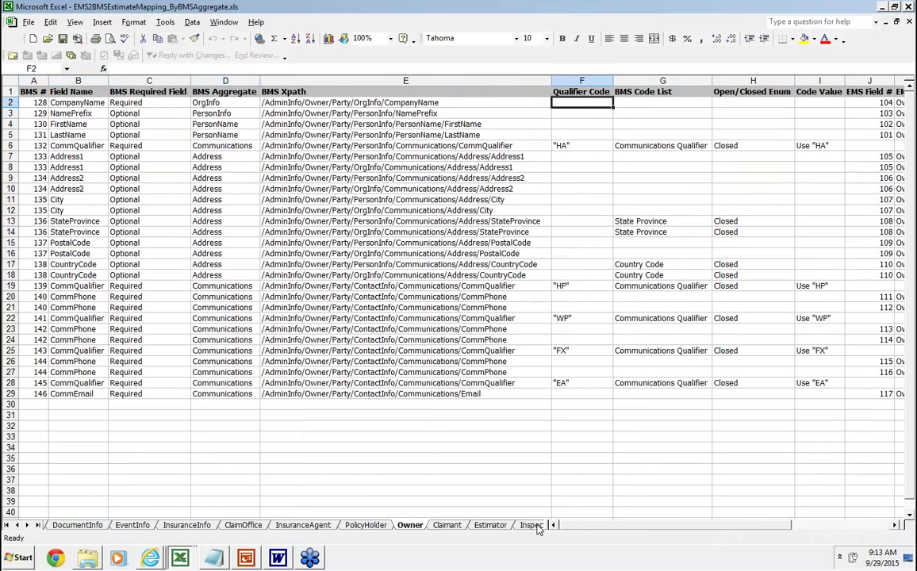
key("Right")
key("Right")
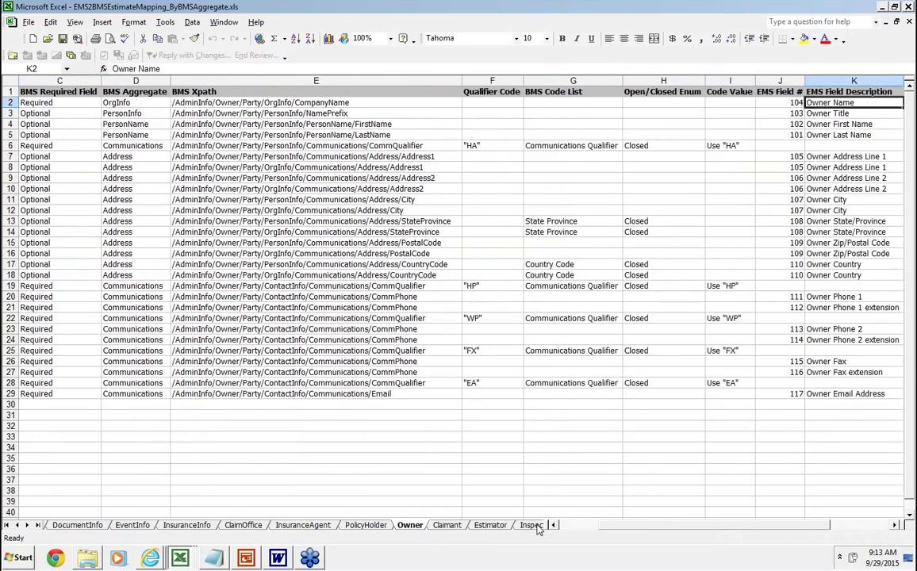
key("Left")
key("Left")
key("Left")
key("Left")
key("Left")
key("Left")
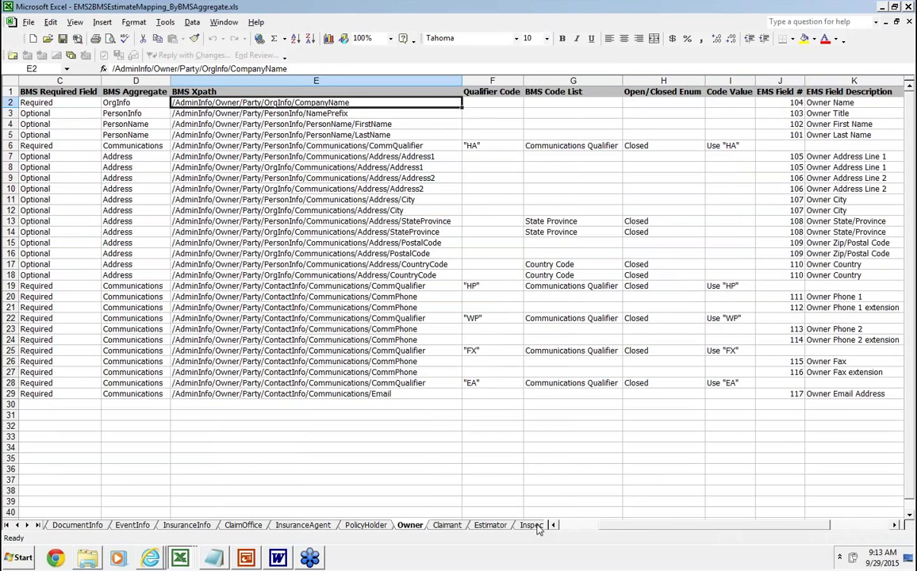
key("Down")
key("Down")
key("Down")
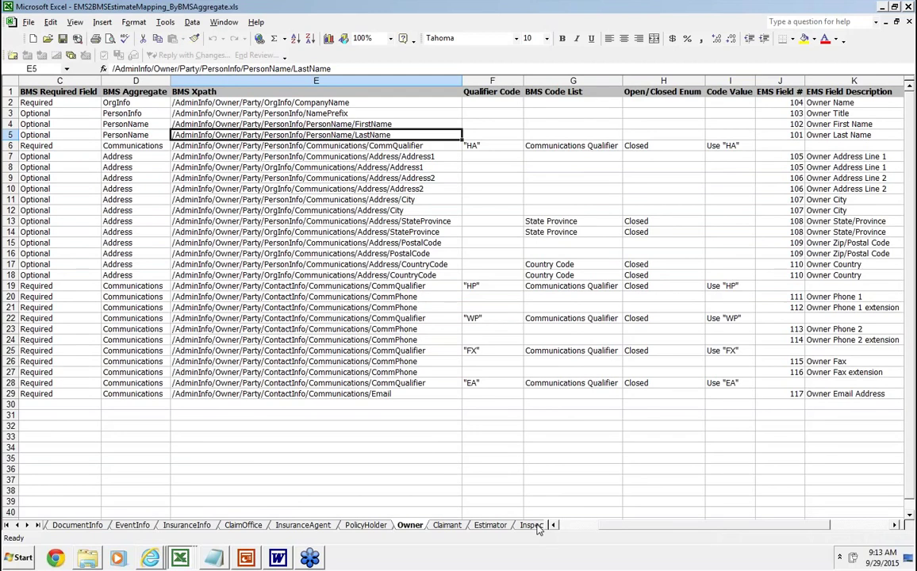
key("Up")
key("Up")
key("Up")
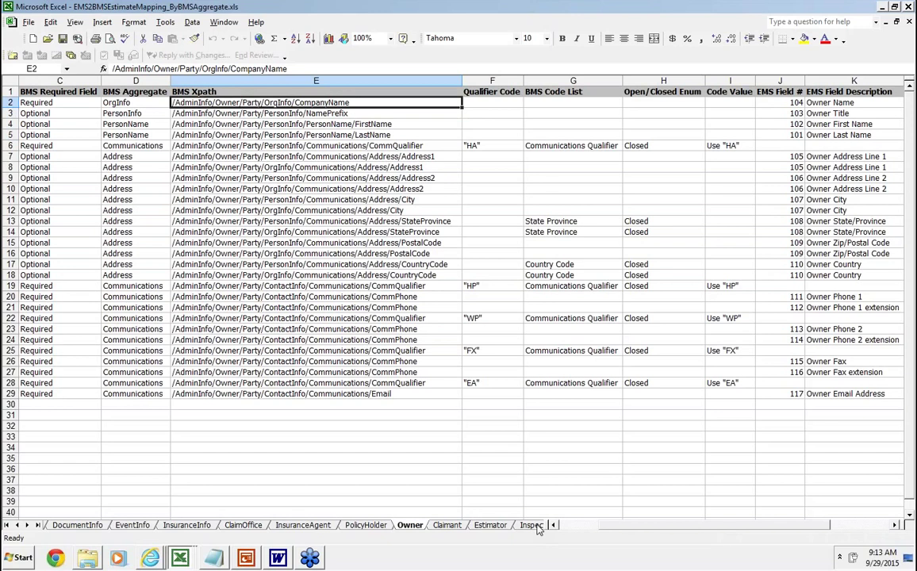
key("Left")
key("Left")
key("Left")
key("Left")
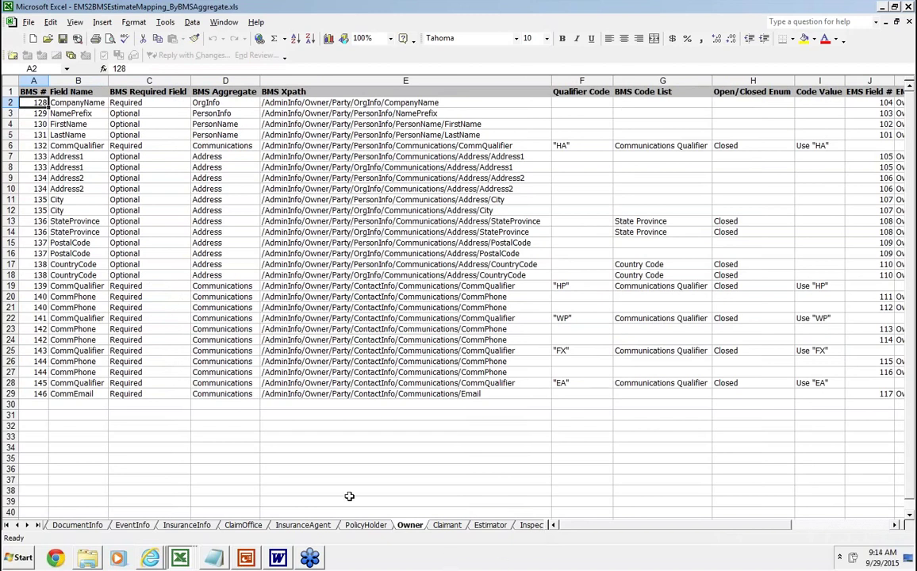
left_click(181, 559)
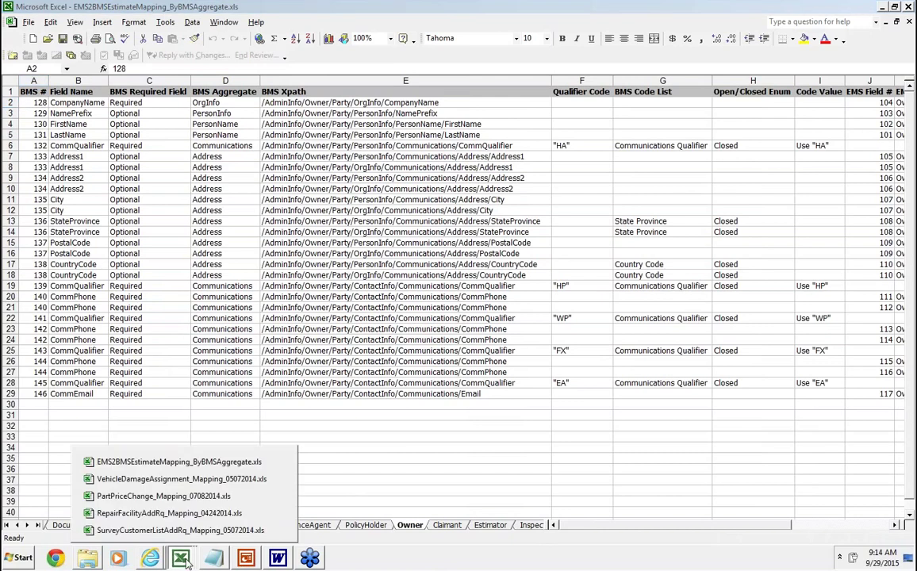
Switch to the VehicleDamageAssignment_Mapping_05072014 workbook and search it for OWNR_FN.
right_click(184, 560)
left_click(181, 560)
left_click(180, 563)
left_click(186, 481)
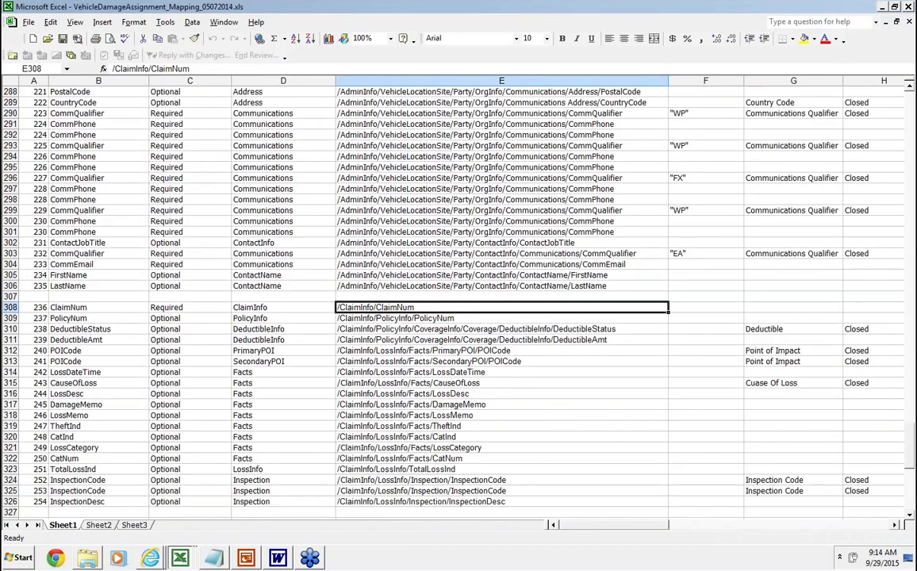
left_click(284, 308)
key("Home")
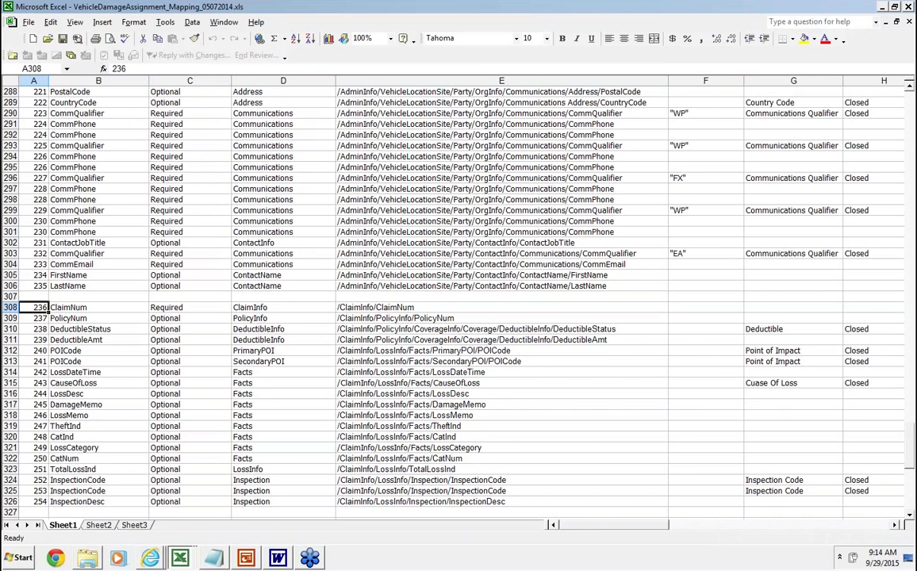
key("ctrl+f")
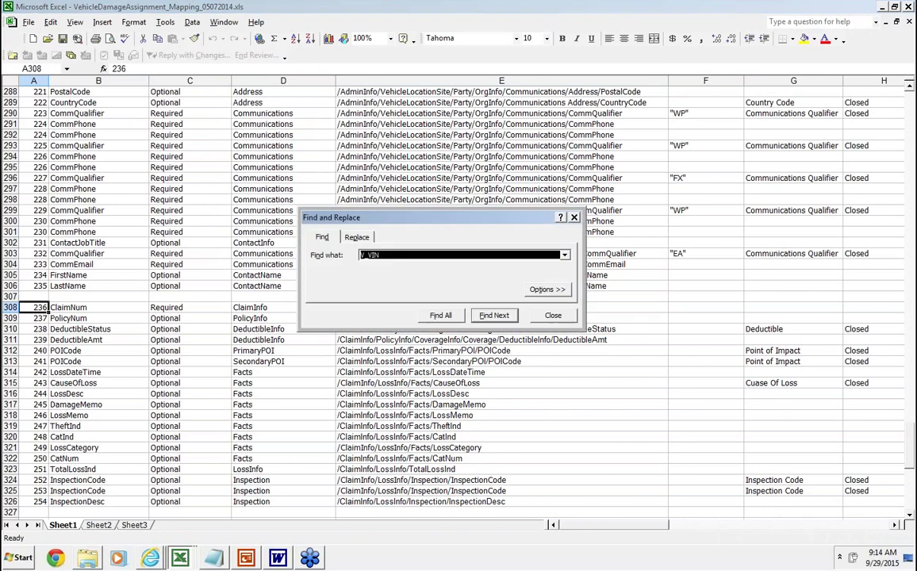
type("OW")
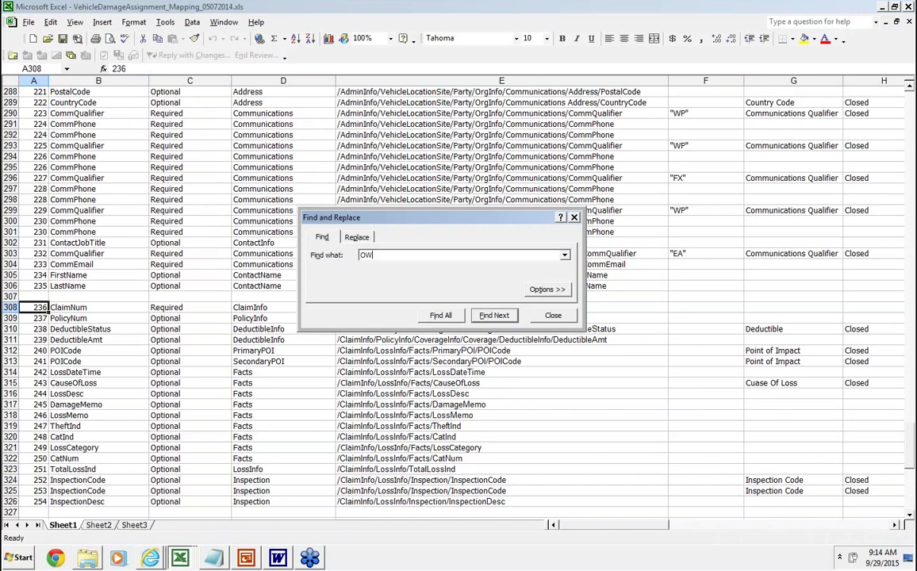
type("NR_FN")
Find OWNR_FN, then follow OWNR_LN in row 145 left to its LastName BMS path.
left_click(496, 315)
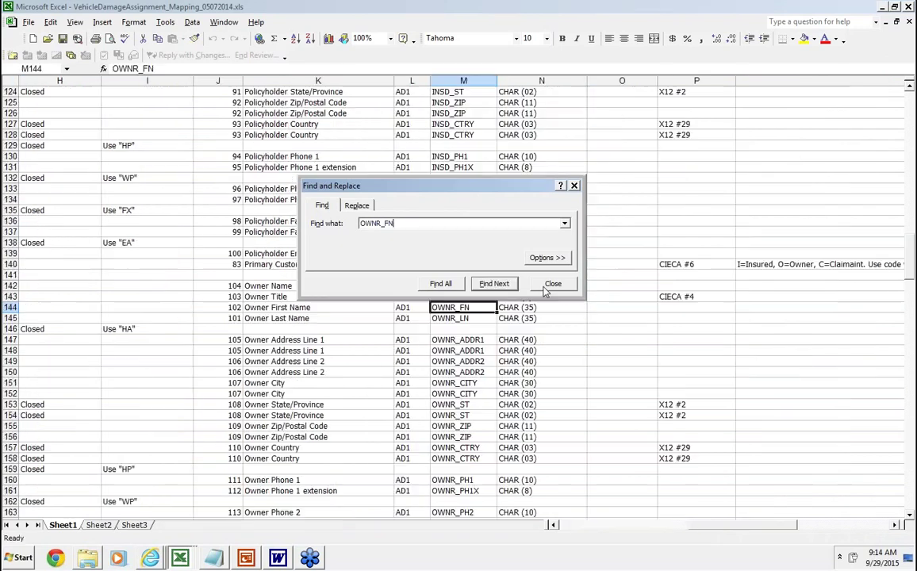
left_click(552, 284)
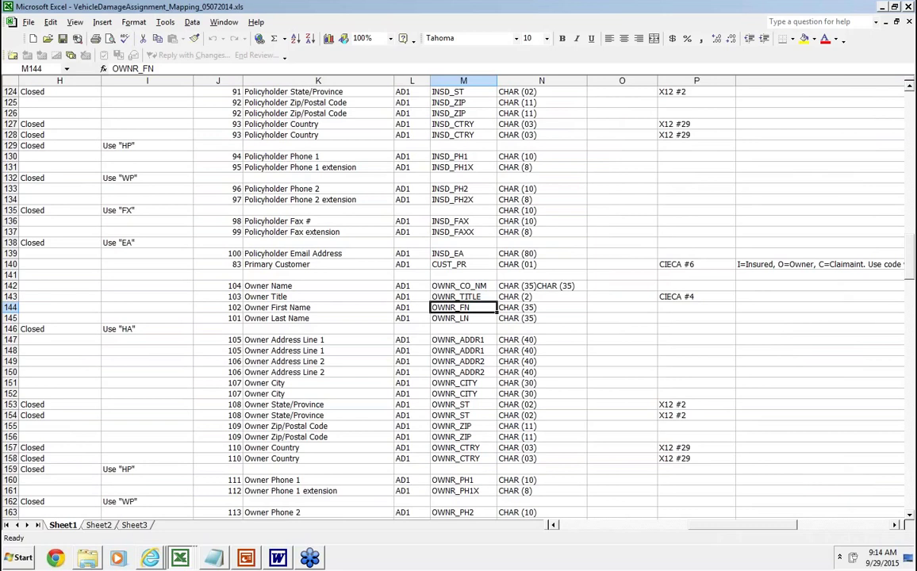
left_click(463, 318)
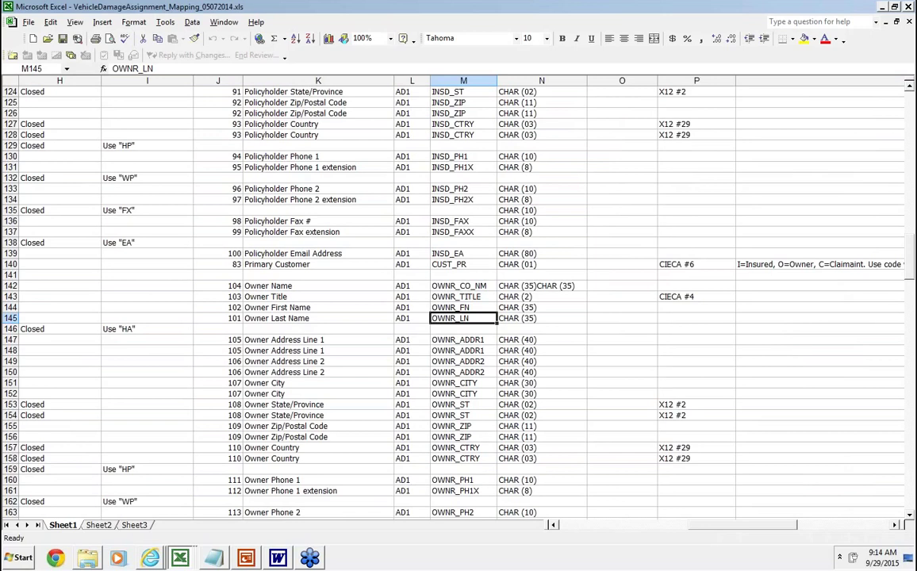
left_click(411, 318)
key("Left")
key("Left")
key("Left")
key("Left")
key("Left")
key("Left")
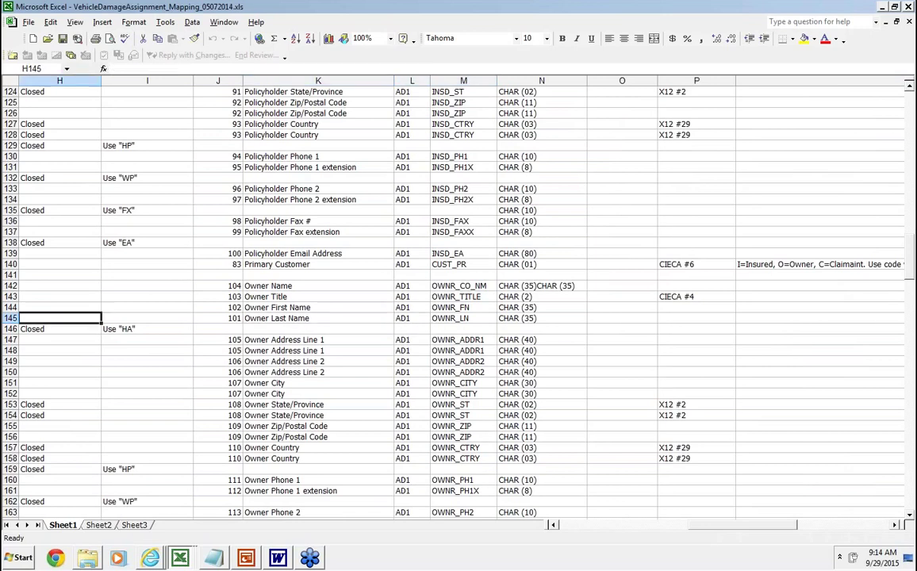
key("Left")
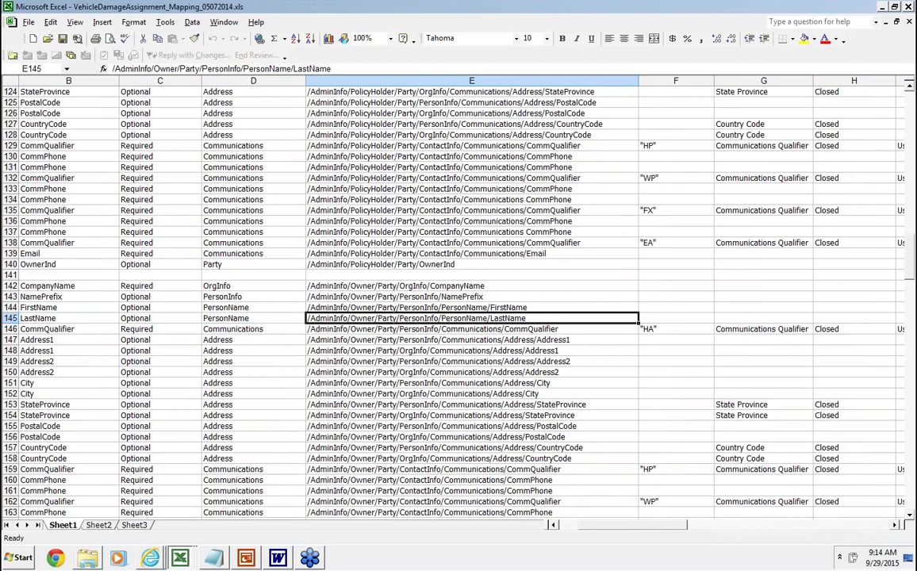
Move down to OWNR_PH1 in row 160 and follow it to its CommPhone BMS path.
key("Right")
key("Right")
key("Right")
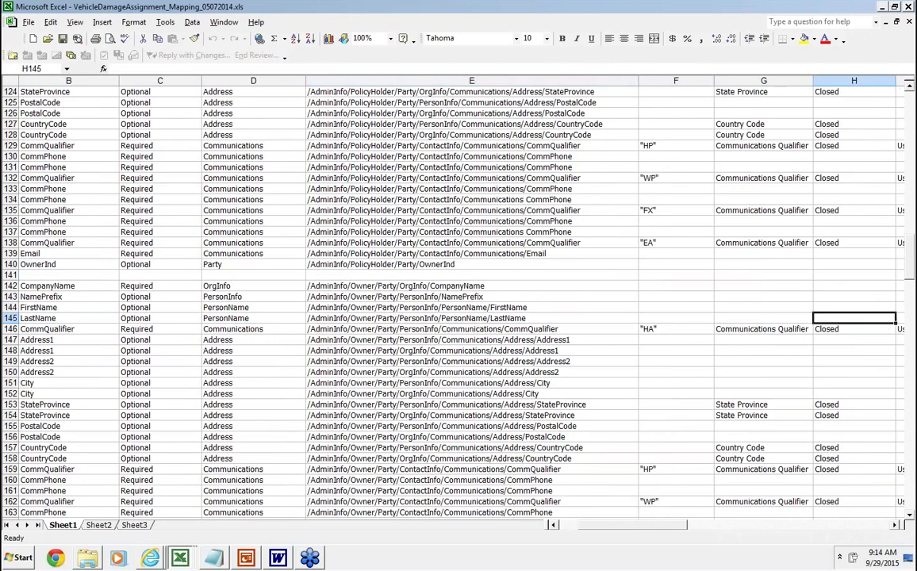
key("Right")
key("Right")
key("Right")
key("Right")
key("Right")
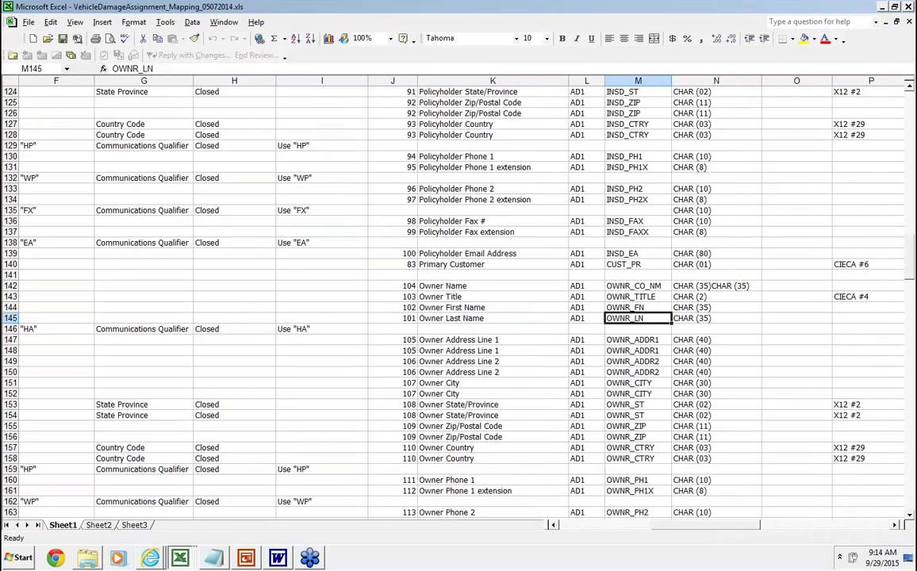
key("Down")
key("Down")
key("Down")
key("Down")
key("Down")
key("Down")
key("Down")
key("Down")
key("Down")
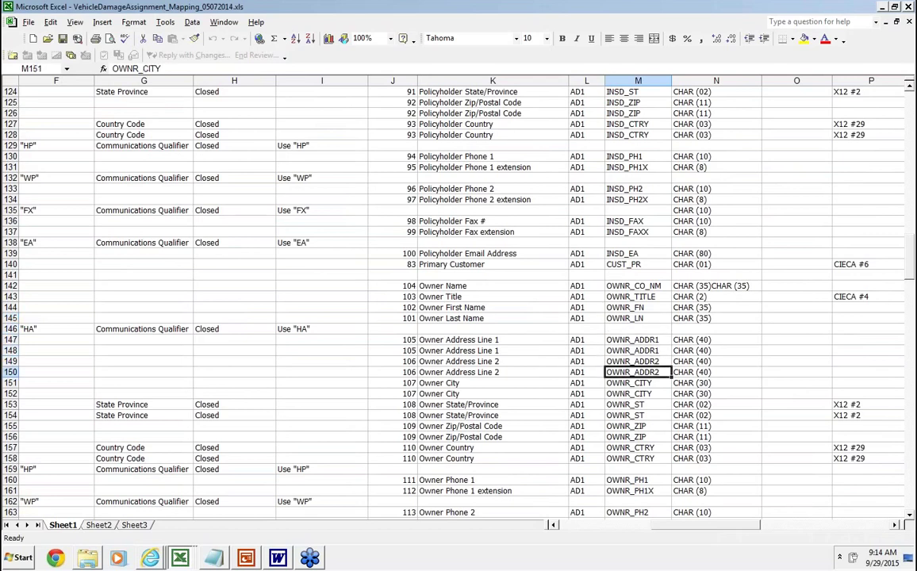
key("Down")
key("Down")
key("Down")
key("Down")
key("Down")
key("Down")
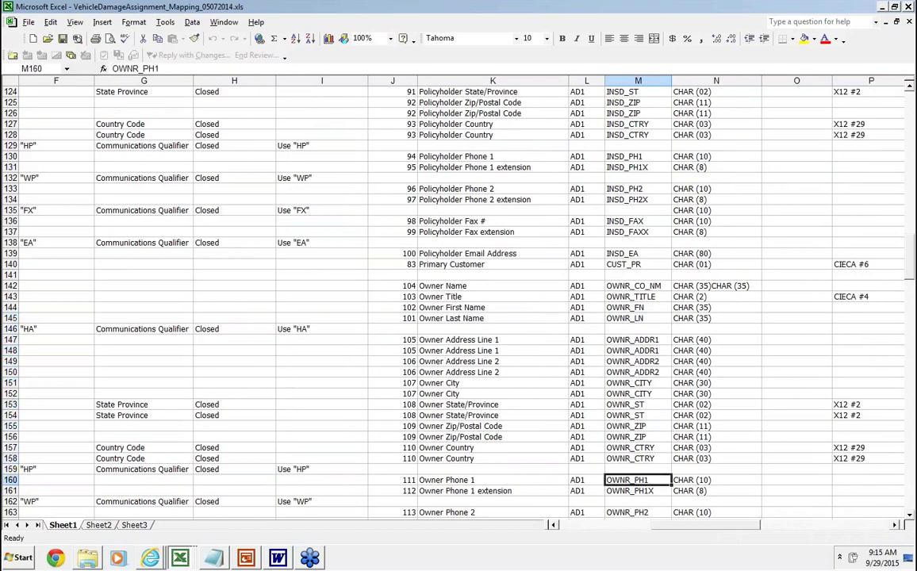
key("Left")
key("Left")
key("Left")
key("Left")
key("Left")
key("Left")
key("Left")
key("Left")
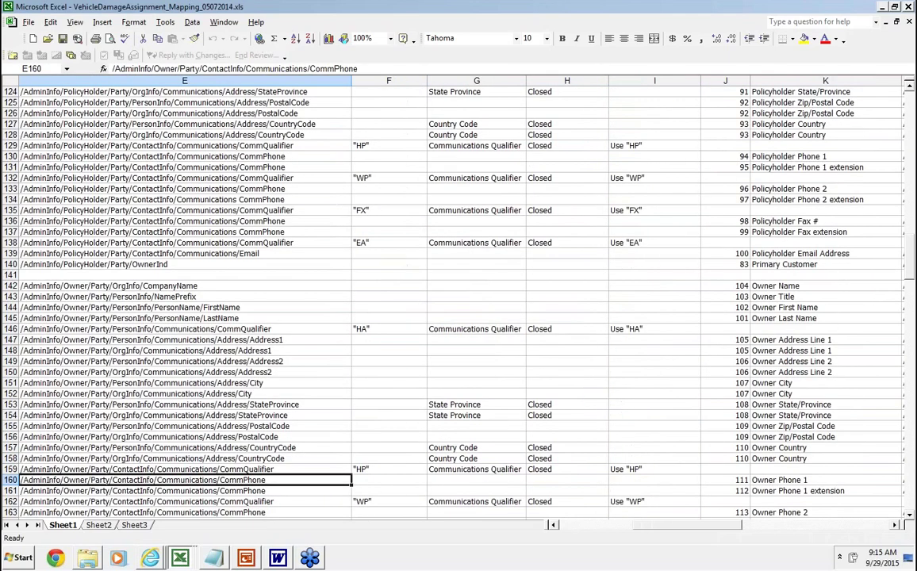
key("Left")
key("Left")
key("Right")
key("Right")
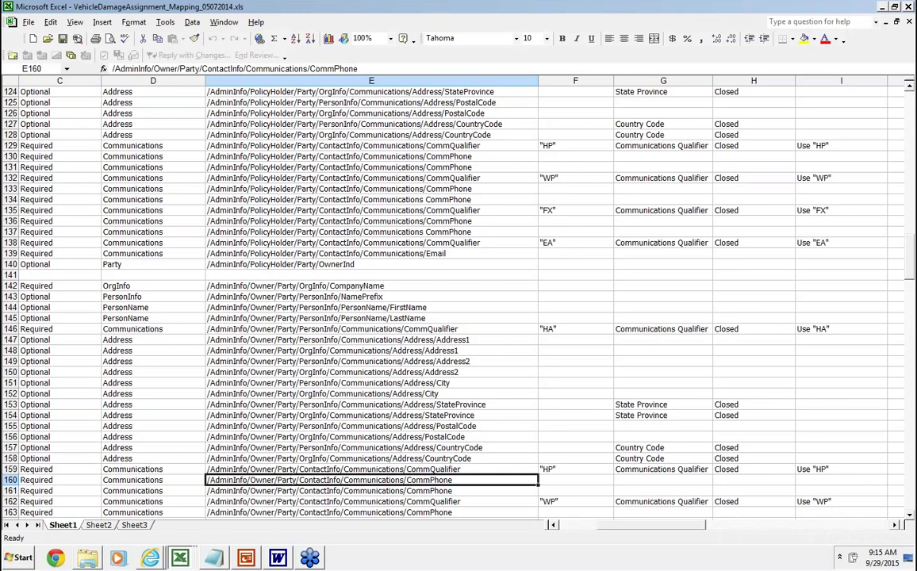
key("Right")
key("Right")
key("Right")
key("Right")
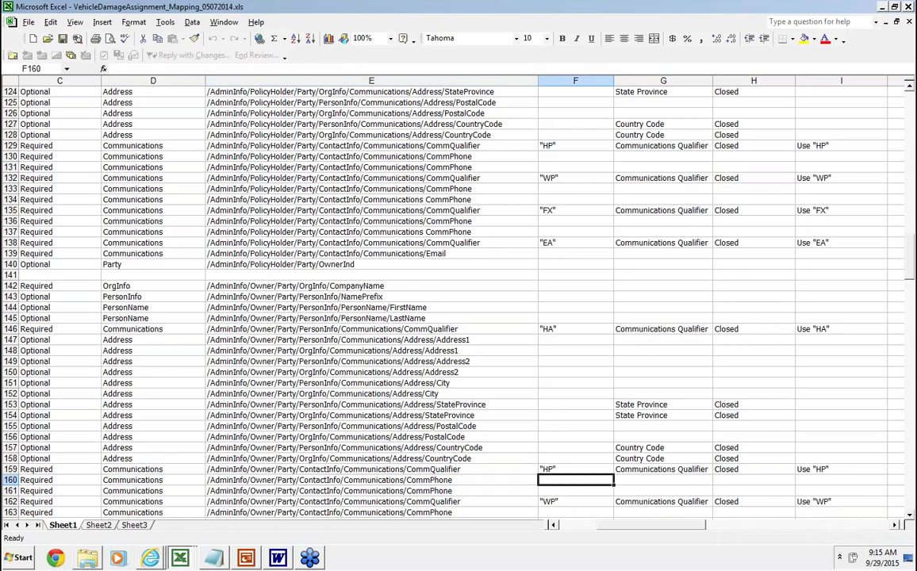
Check the qualifier row 159 above, where CommQualifier 'HP' has no EMS field.
key("Right")
key("Left")
key("Up")
key("Left")
key("Left")
key("Left")
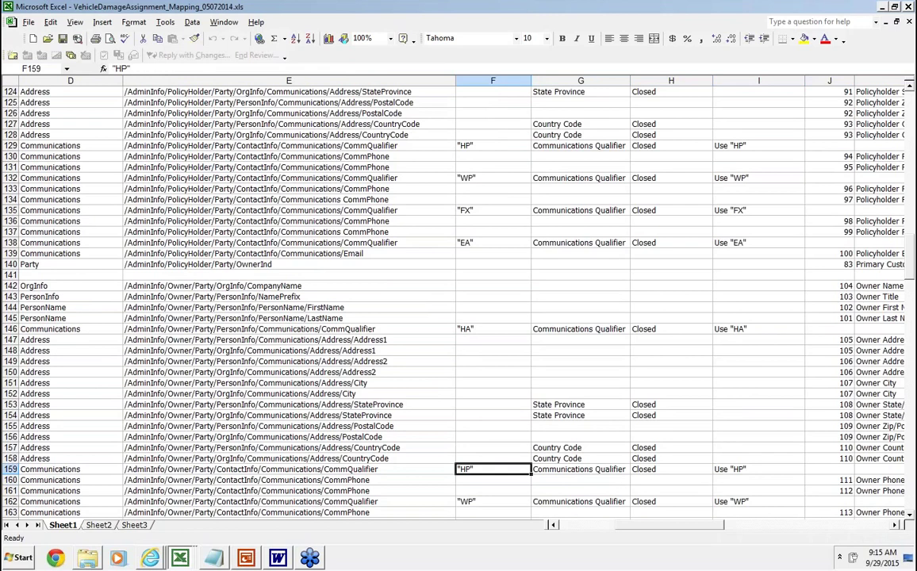
key("Right")
key("Right")
key("Right")
key("Right")
key("Right")
key("Right")
key("Right")
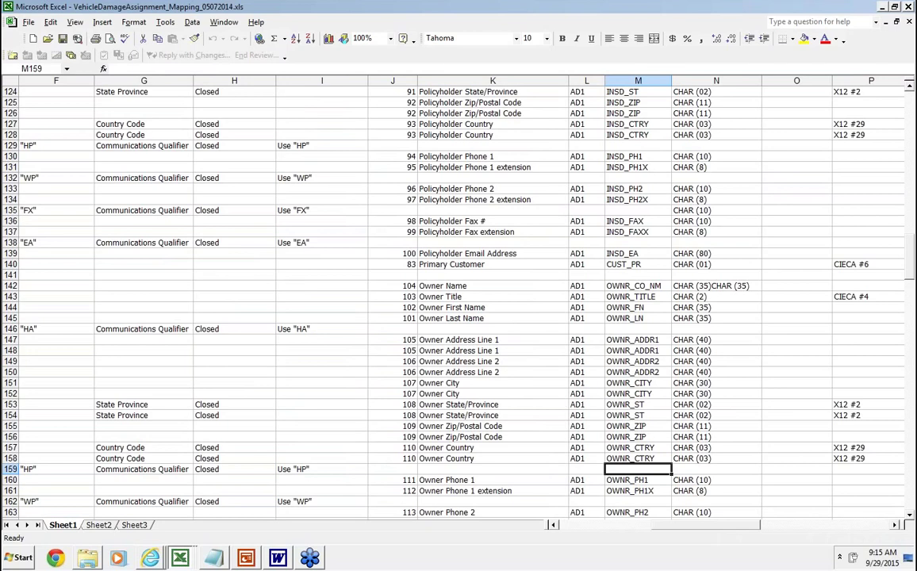
Search INS_CO to find INS_CO_NM (field 2) and follow row 26 to its CompanyName path.
key("ctrl+f")
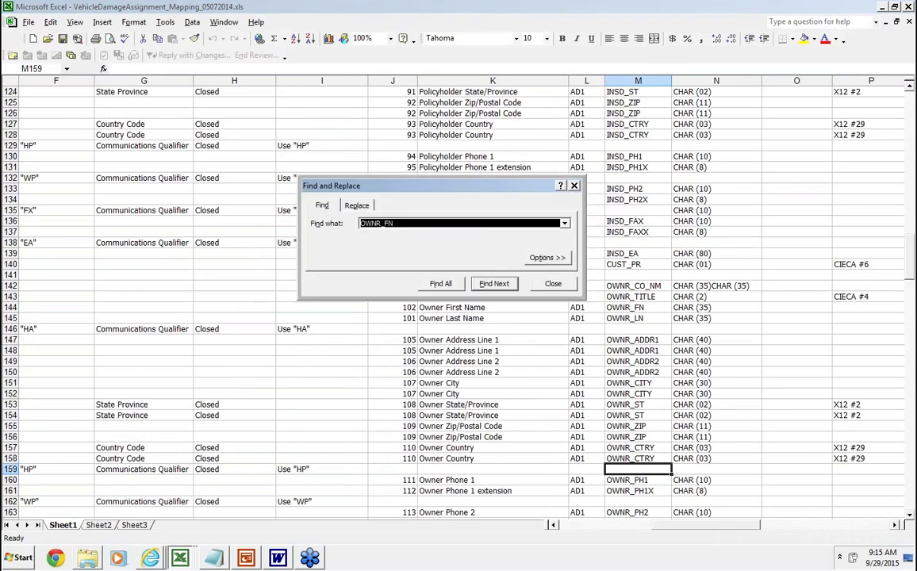
type("I")
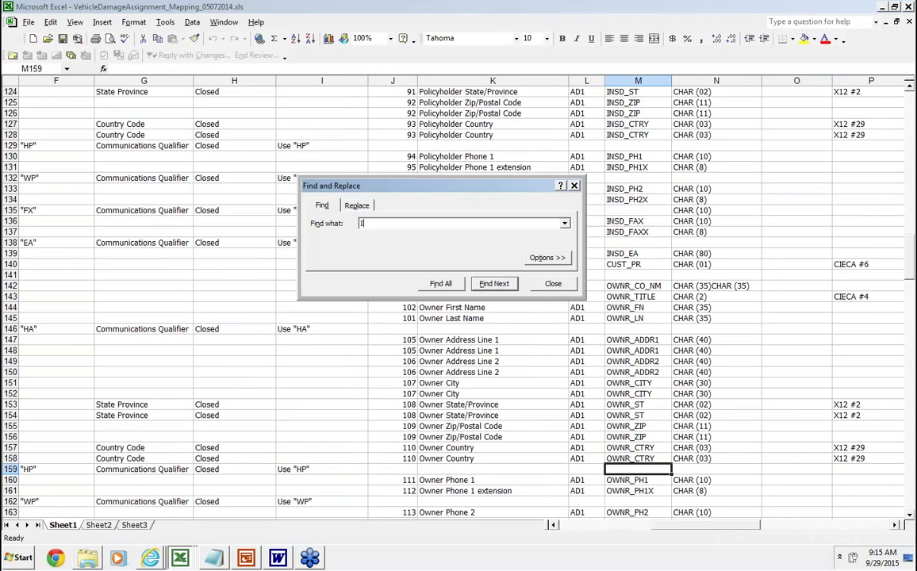
type("NS_CO")
left_click(500, 284)
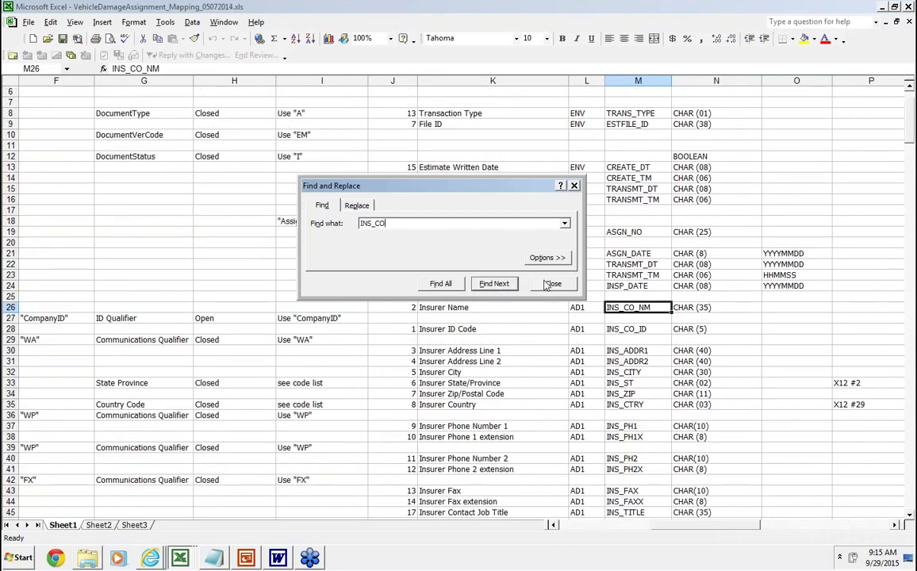
left_click(549, 284)
key("Left")
key("Left")
key("Left")
key("Left")
key("Left")
key("Left")
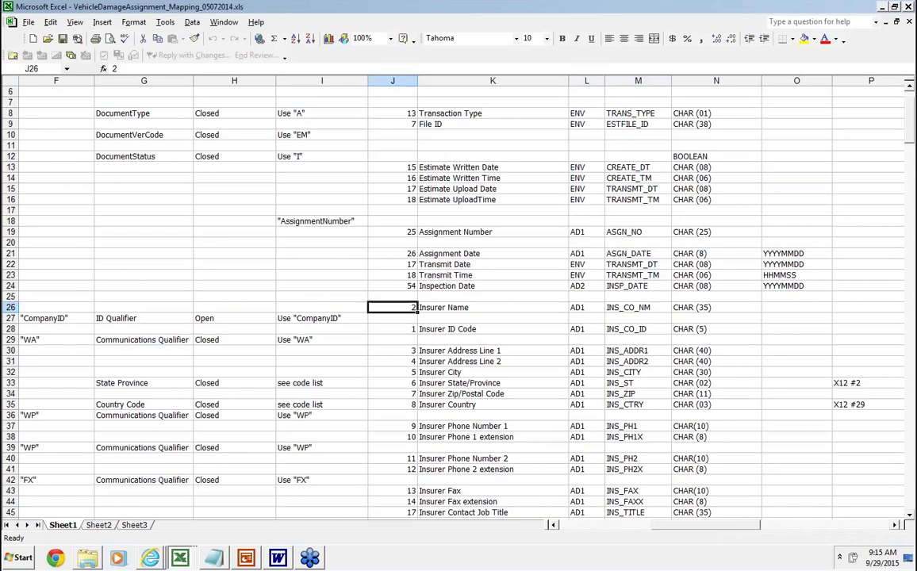
key("Left")
key("Left")
key("Left")
key("Right")
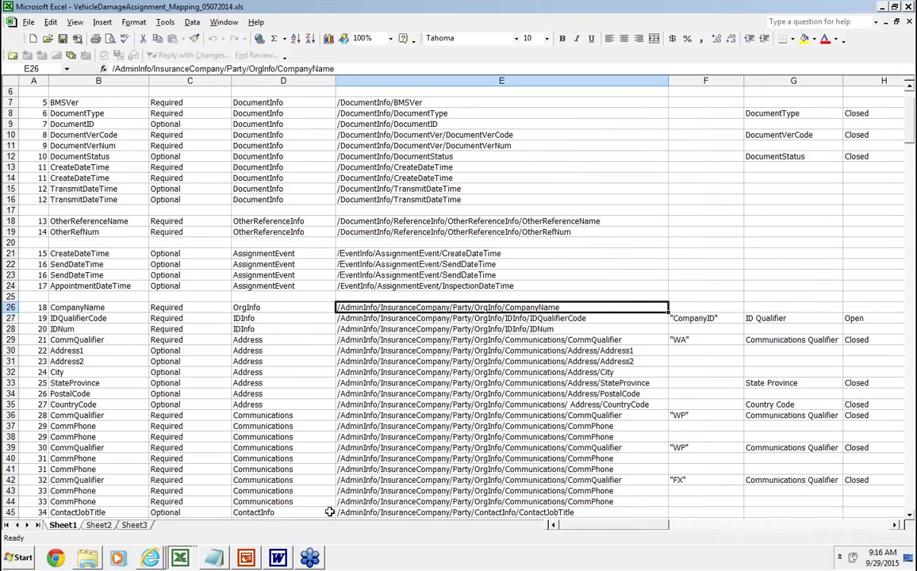
left_click(188, 559)
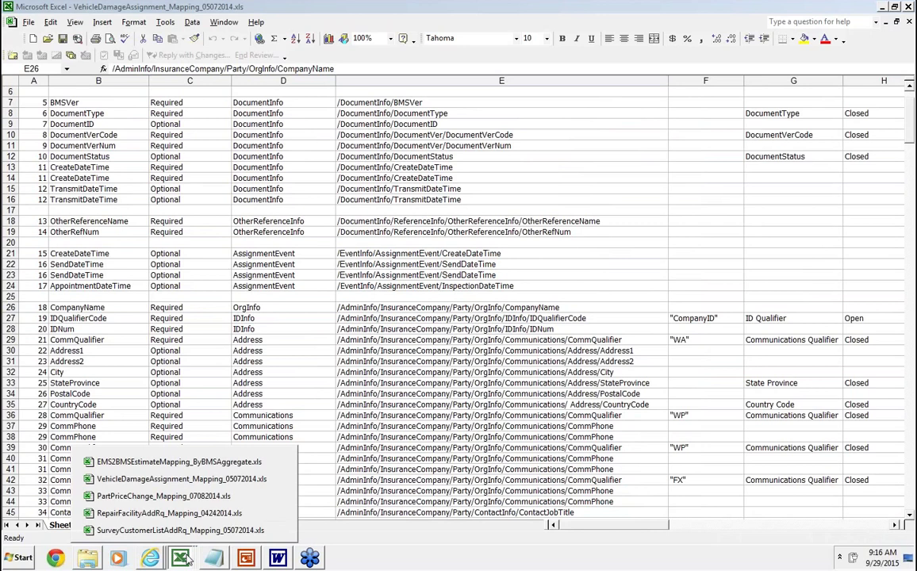
left_click(171, 480)
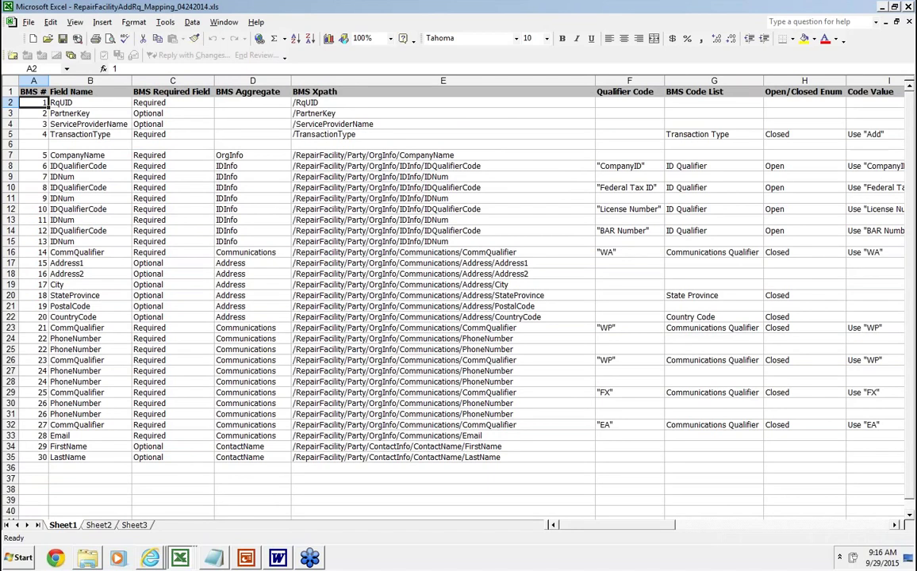
left_click(404, 153)
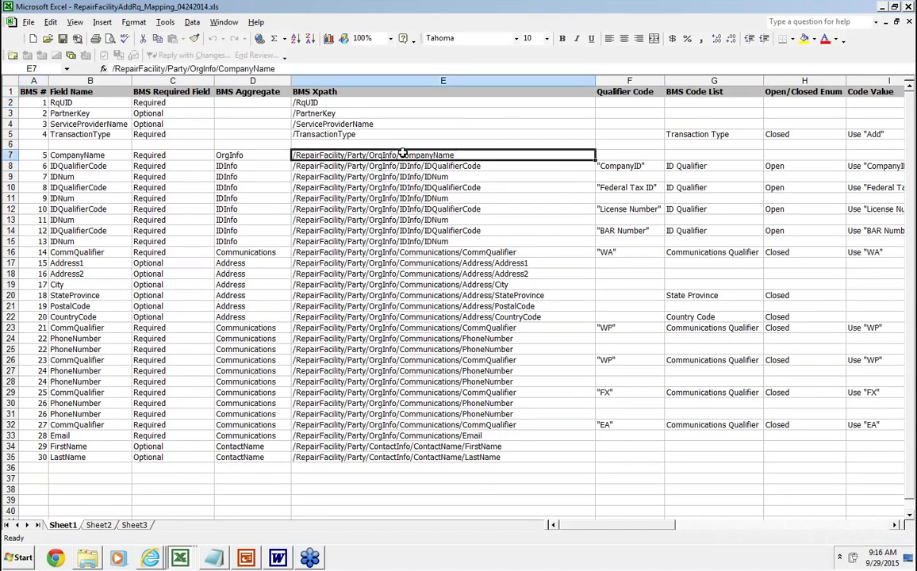
key("Up")
key("Up")
key("Right")
key("Right")
key("Right")
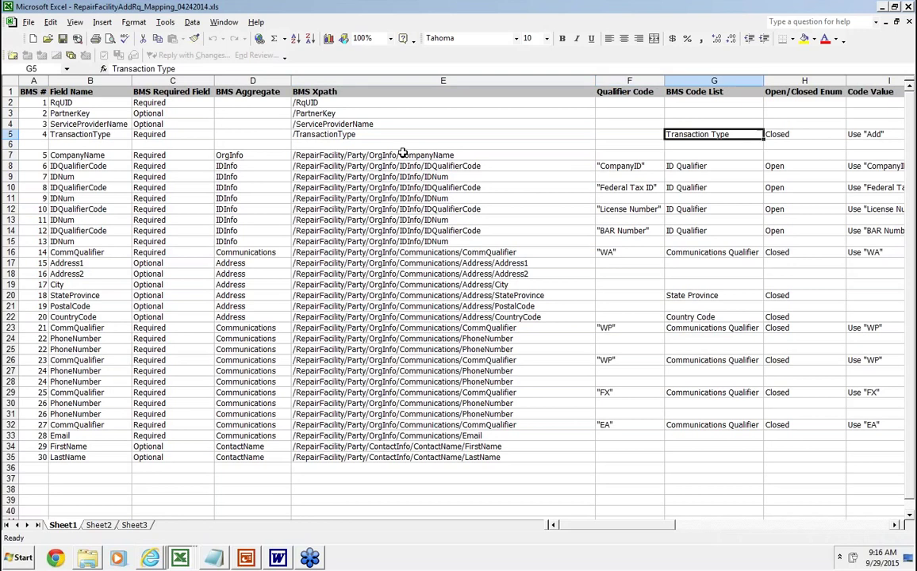
key("Right")
key("Right")
key("Right")
key("Right")
key("Right")
key("Right")
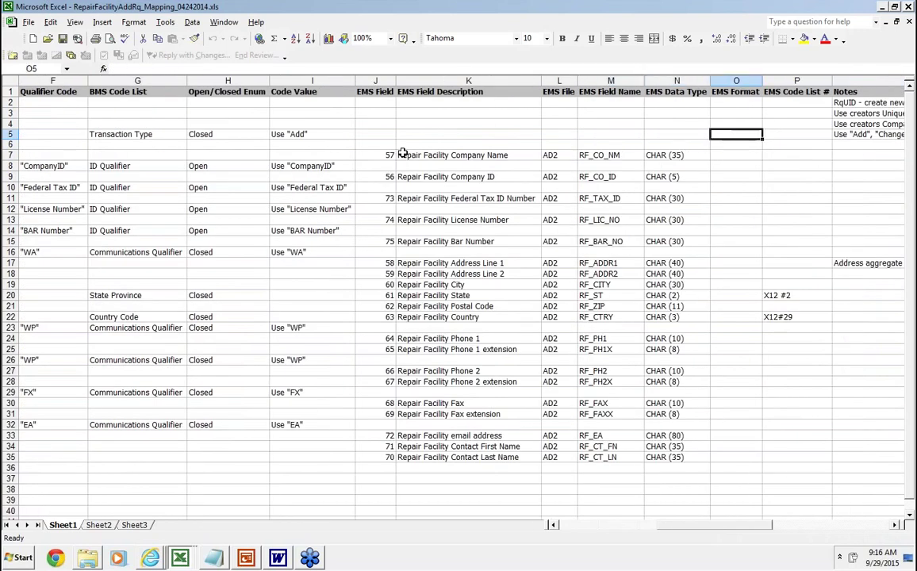
key("Right")
key("Right")
key("Right")
key("Left")
key("Left")
key("Left")
key("Left")
key("Left")
key("Left")
key("Right")
key("Right")
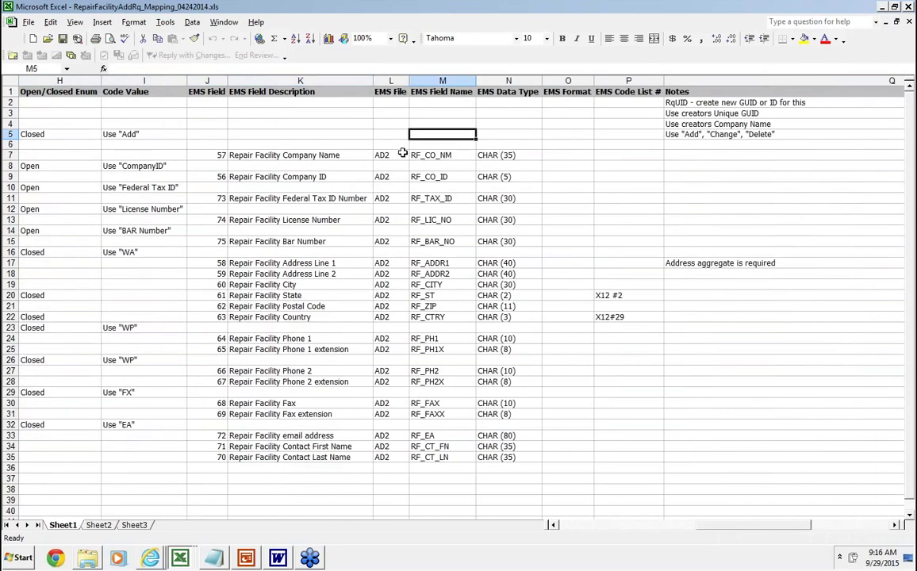
key("Down")
key("Down")
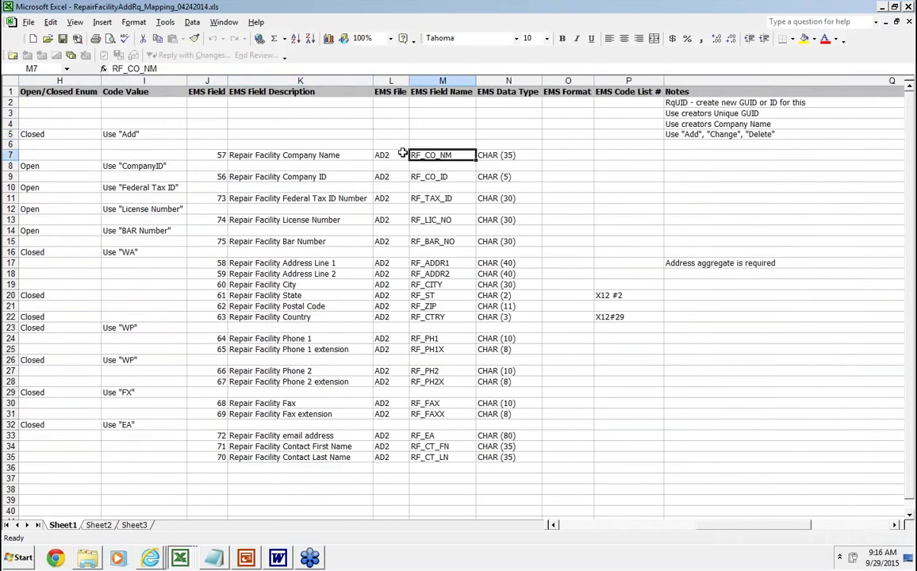
key("Down")
key("Down")
key("Down")
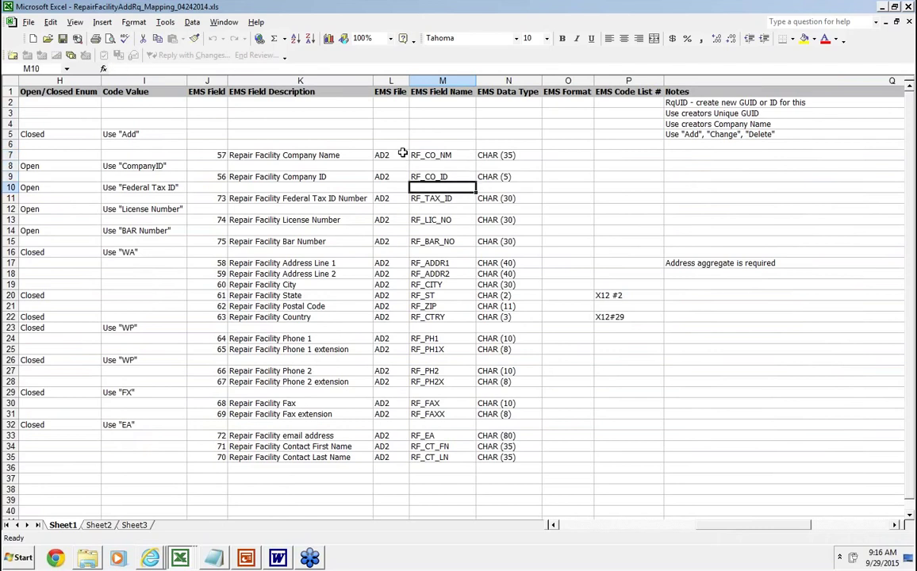
key("Down")
key("Down")
key("Down")
key("Down")
key("Down")
key("Down")
key("Down")
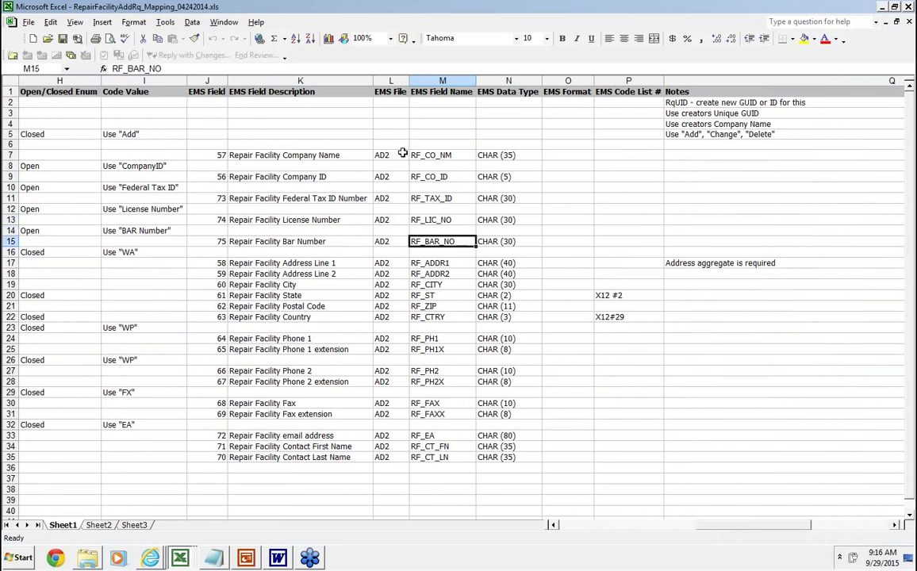
key("Down")
key("Down")
key("Down")
key("Down")
key("Down")
key("Down")
key("Down")
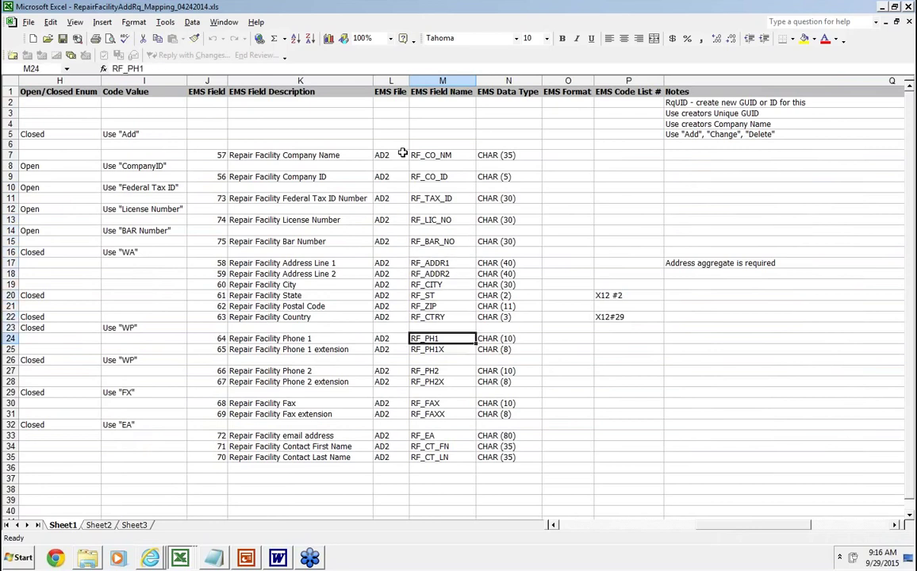
key("Left")
key("Left")
key("Left")
key("Left")
key("Left")
key("Left")
key("Left")
key("Left")
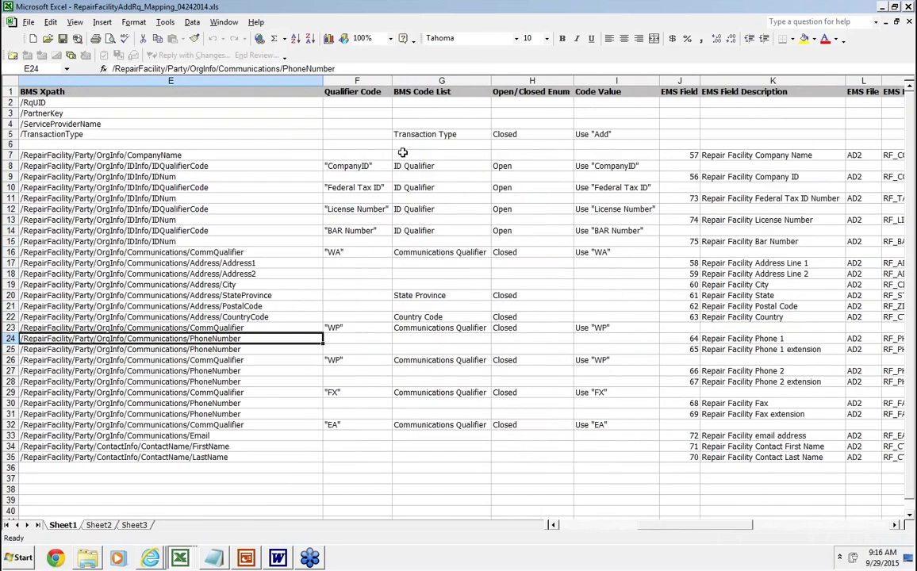
key("Left")
key("Up")
key("Up")
key("Up")
key("Up")
key("Up")
key("Up")
key("Up")
key("Up")
key("Up")
key("Up")
key("Up")
key("Up")
key("Up")
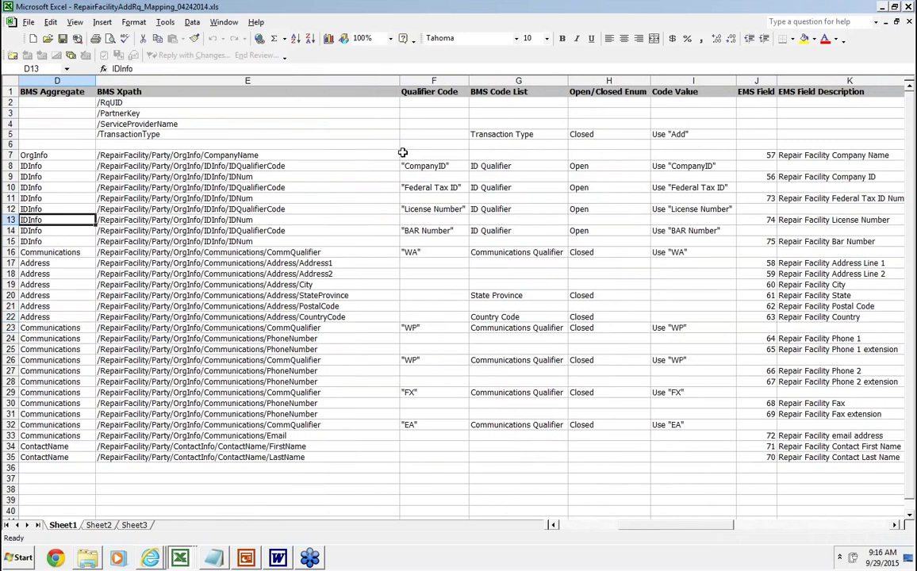
key("Up")
key("Up")
key("Up")
key("Up")
key("Right")
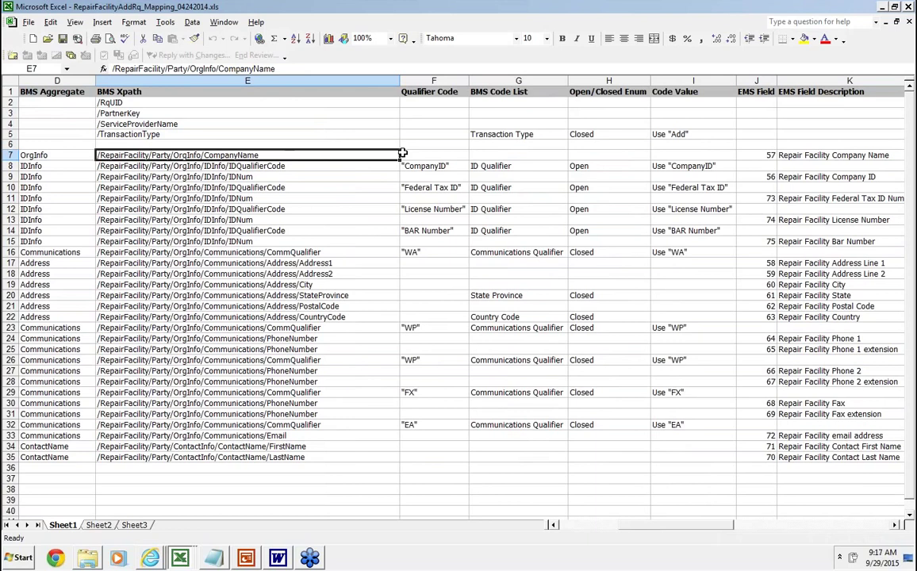
key("Left")
key("Left")
key("Left")
key("Left")
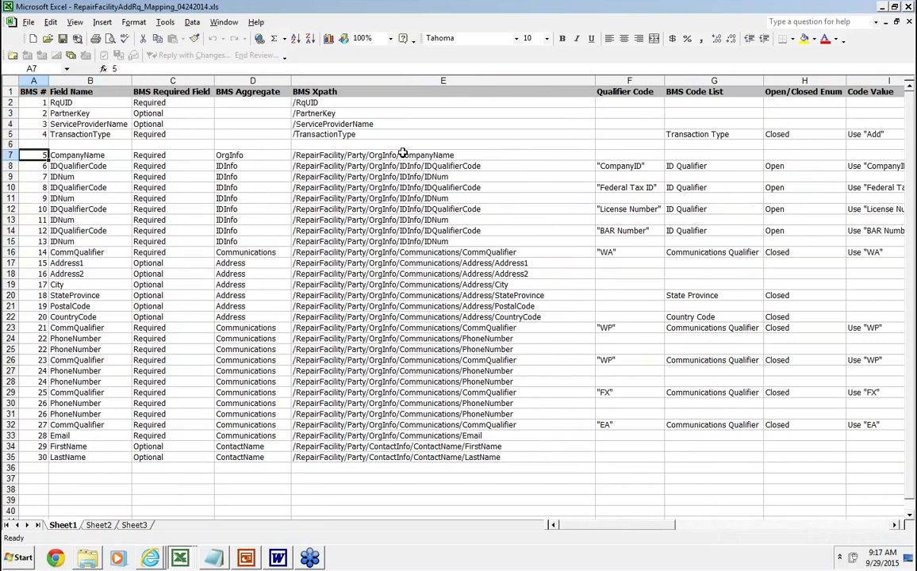
key("Up")
key("Up")
key("Up")
key("Up")
key("Up")
key("Up")
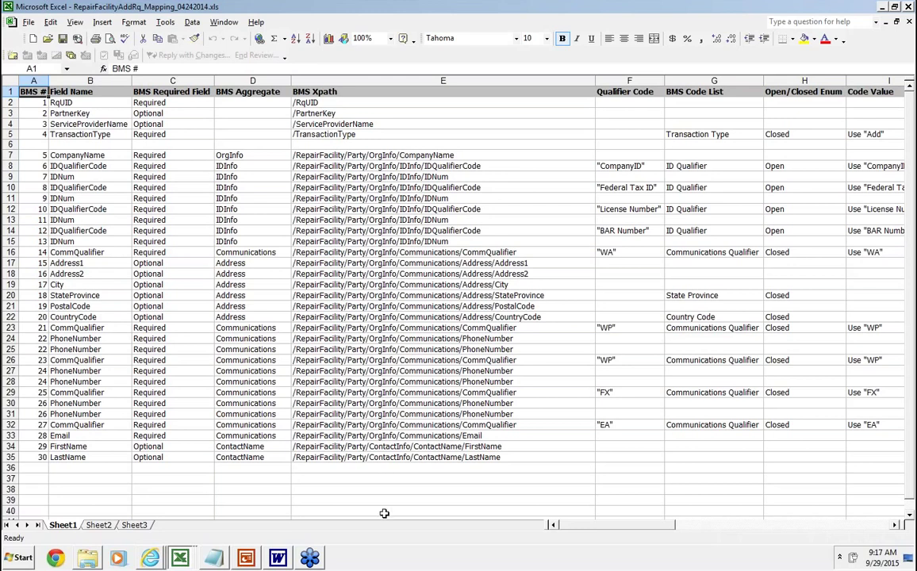
Bring up the EMS2BMS Mapping Project guide and read page 2's mapping file table and Purpose.
left_click(279, 559)
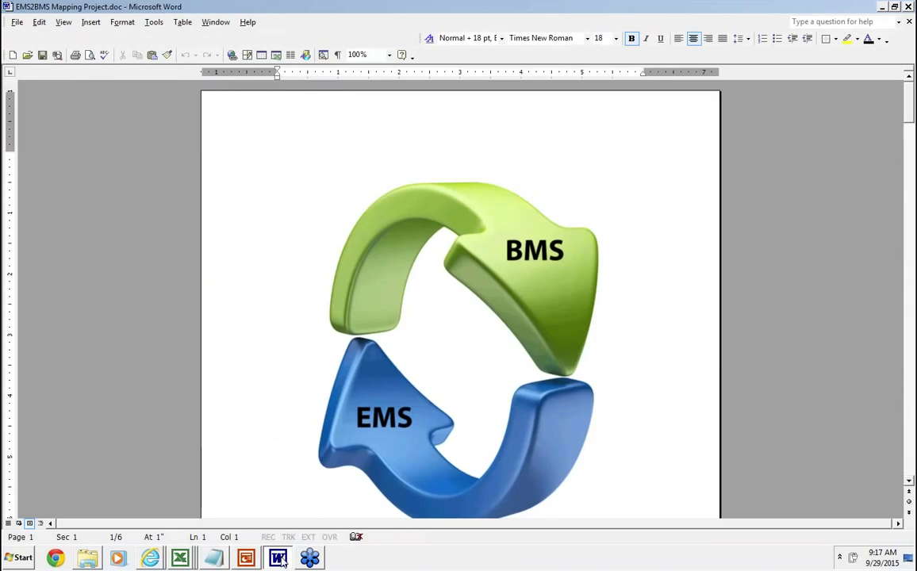
key("Page_Down")
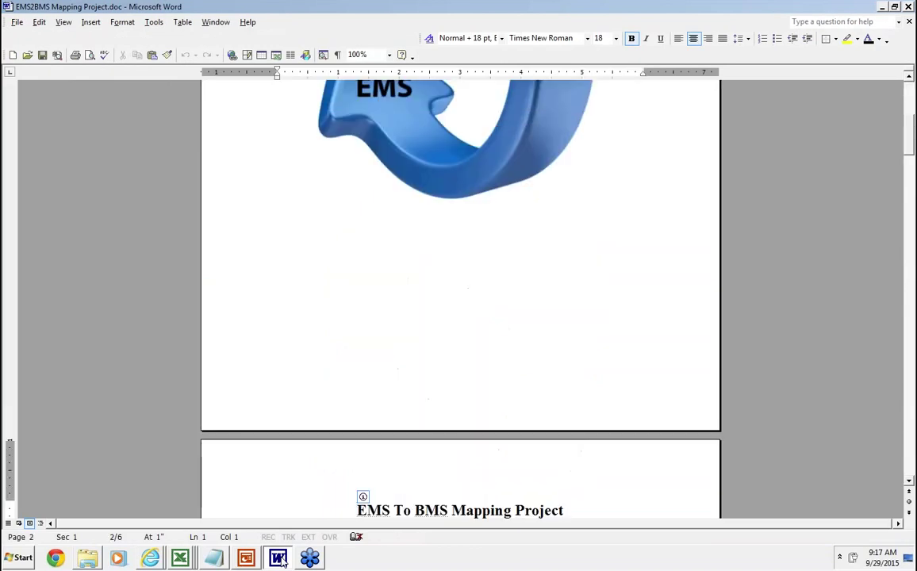
key("Down")
key("Down")
key("Down")
key("Down")
key("Down")
key("Down")
key("Down")
key("Down")
key("Down")
key("Down")
key("Down")
key("Down")
key("Down")
key("Down")
key("Down")
key("Down")
key("Down")
key("Down")
key("Down")
key("Down")
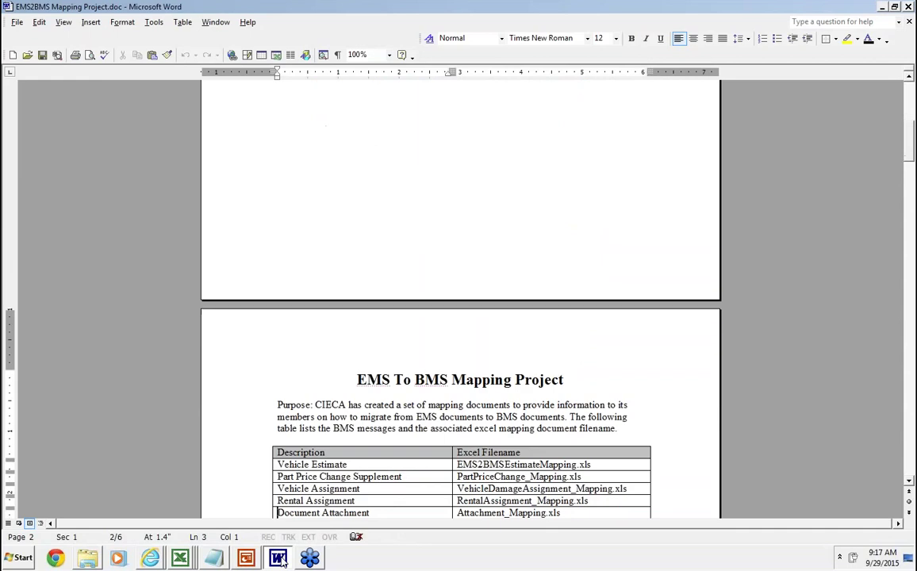
key("Down")
key("Down")
key("Down")
key("Down")
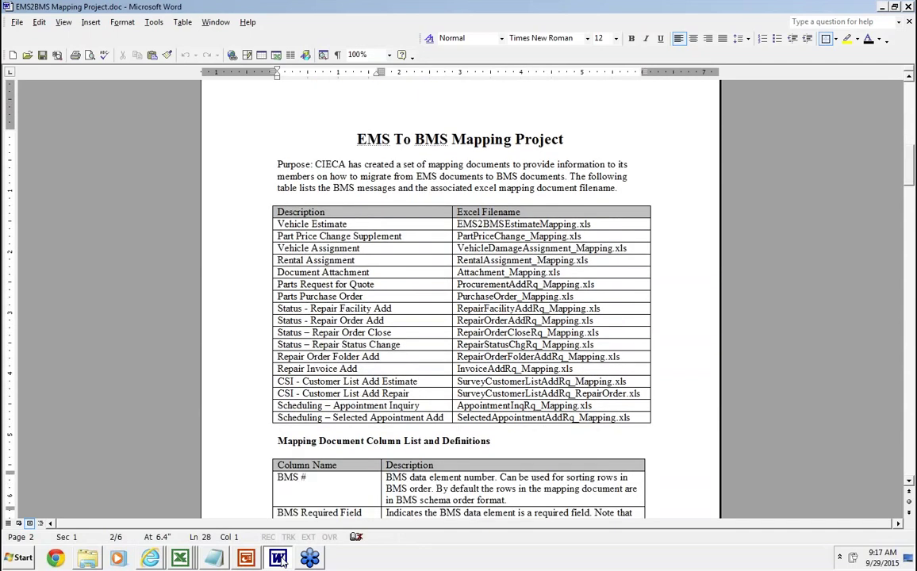
key("Up")
key("Up")
key("Up")
key("Up")
key("Up")
key("Up")
key("Up")
key("Up")
key("Up")
key("Up")
key("Up")
key("Up")
key("Up")
key("Up")
key("Up")
key("Up")
key("Up")
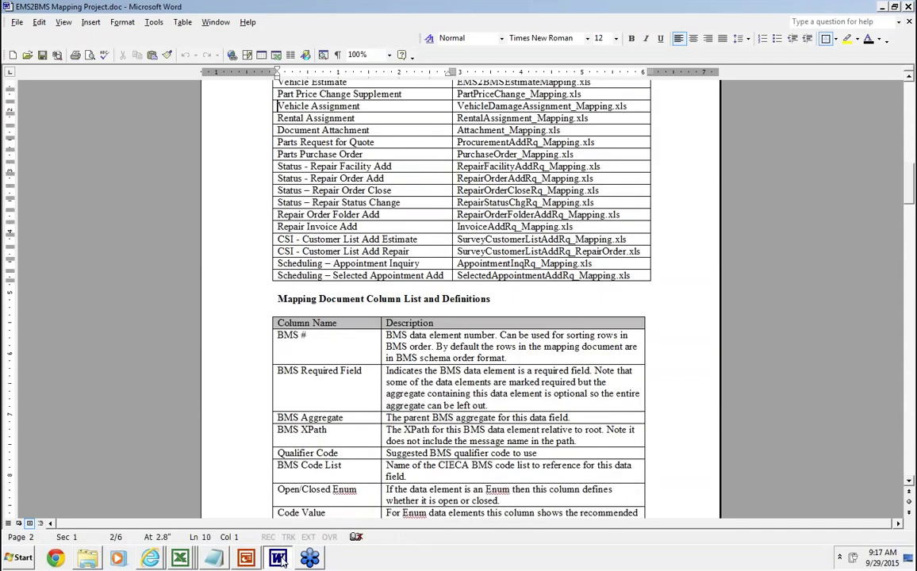
key("Up")
key("Up")
key("Up")
key("Down")
key("Down")
key("Down")
key("Down")
key("Down")
key("Down")
key("Down")
key("Down")
key("Down")
key("Down")
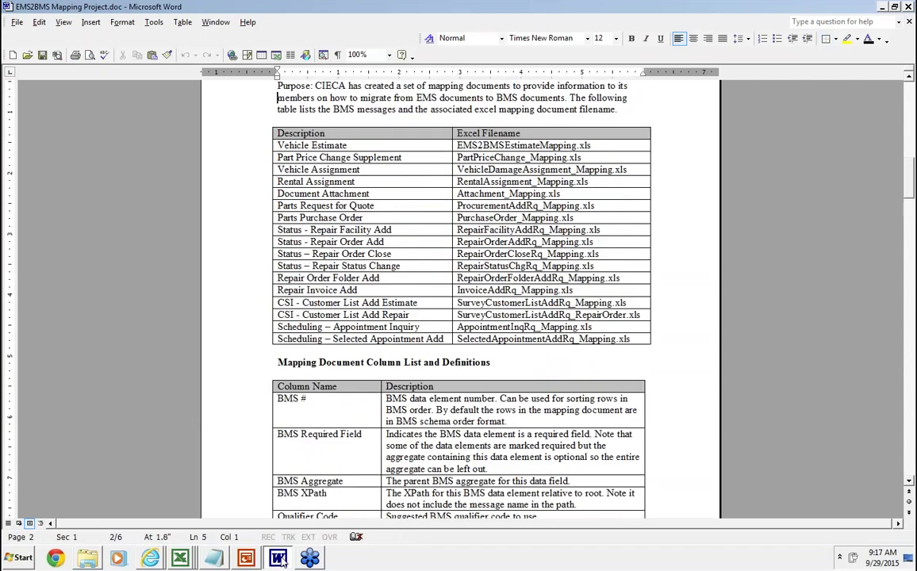
key("Down")
key("Down")
key("Down")
key("Down")
key("Down")
key("Down")
key("Down")
key("Down")
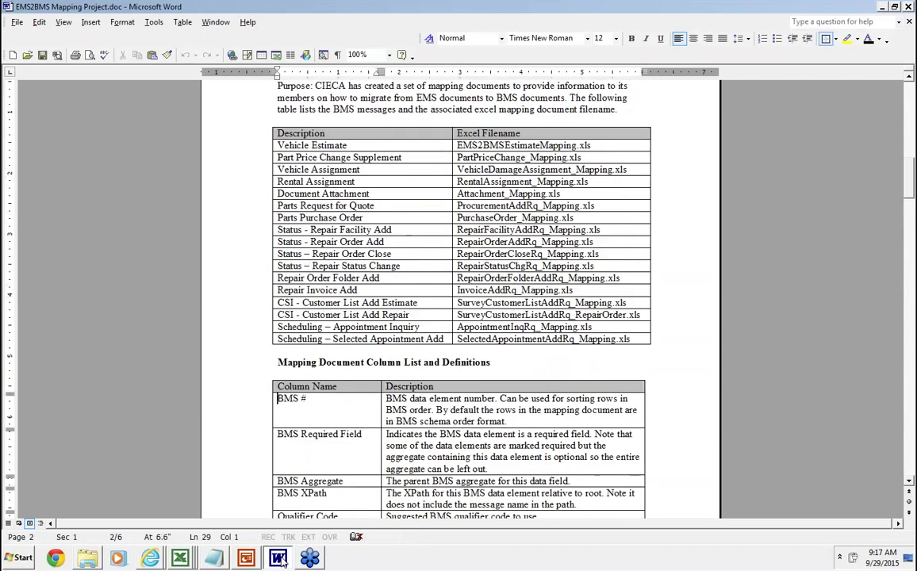
Read on through column definitions, phone formats and Boolean conversion to the code-list table.
key("Down")
key("Down")
key("Down")
key("Down")
key("Down")
key("Down")
key("Down")
key("Down")
key("Down")
key("Down")
key("Down")
key("Down")
key("Down")
key("Down")
key("Down")
key("Down")
key("Down")
key("Down")
key("Down")
key("Down")
key("Down")
key("Down")
key("Down")
key("Down")
key("Down")
key("Down")
key("Down")
key("Down")
key("Down")
key("Down")
key("Down")
key("Down")
key("Down")
key("Down")
key("Down")
key("Down")
key("Down")
key("Down")
key("Down")
key("Down")
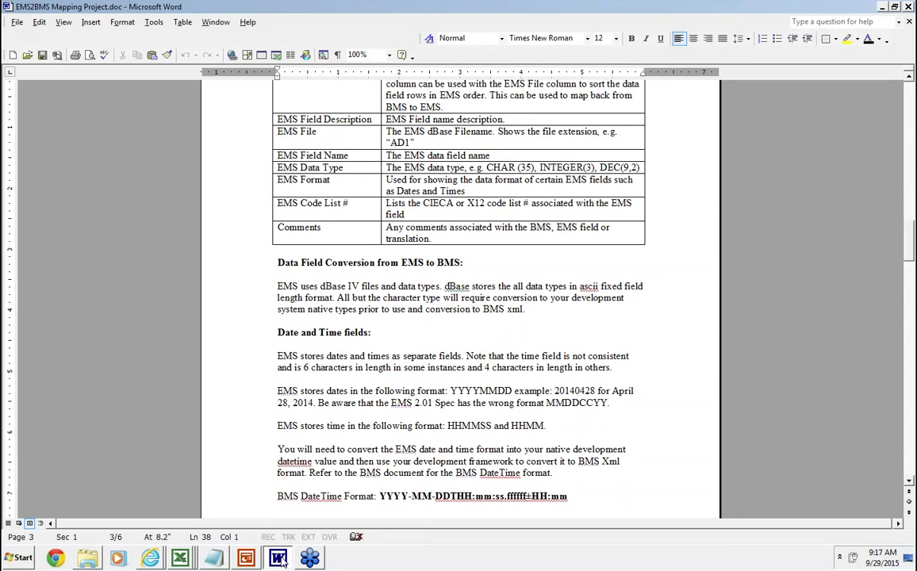
key("ctrl+v")
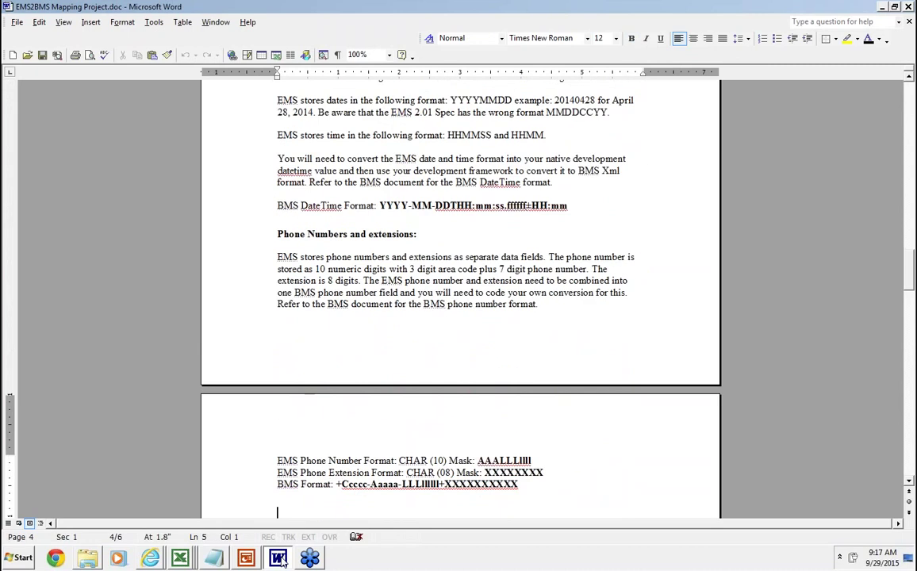
type("Boolean Conversion:")
key("Down")
key("Down")
key("Down")
key("Down")
key("Down")
key("Down")
key("Down")
key("Down")
key("Down")
key("Down")
key("Down")
key("Down")
key("Down")
key("Down")
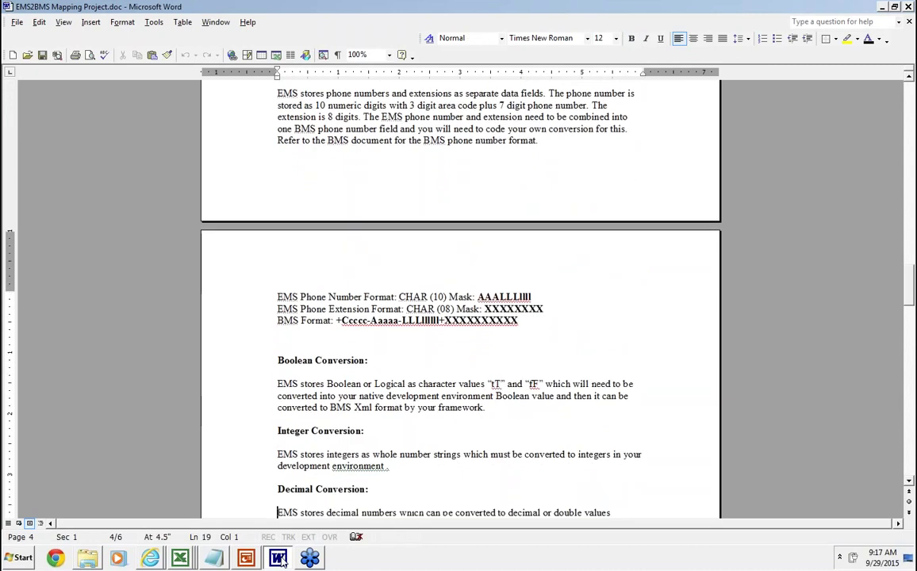
key("Down")
key("Down")
key("Down")
key("Down")
key("Down")
key("Down")
key("Down")
key("Down")
key("Down")
key("Down")
key("Down")
key("Down")
key("Down")
key("Down")
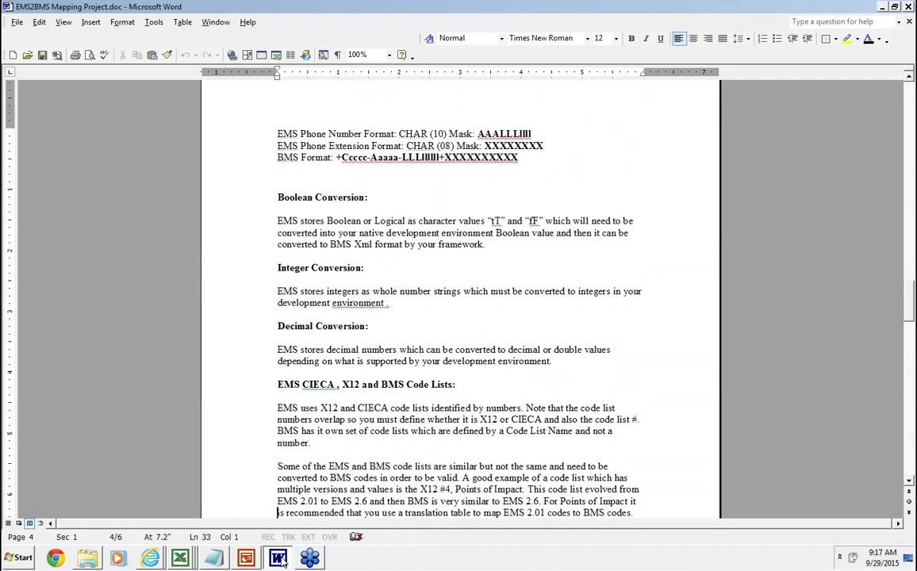
key("Down")
key("Down")
key("Down")
key("Down")
key("Down")
key("Up")
key("Up")
key("Up")
key("Up")
key("Up")
key("Up")
key("Up")
key("Up")
key("Up")
key("Up")
key("Up")
key("Up")
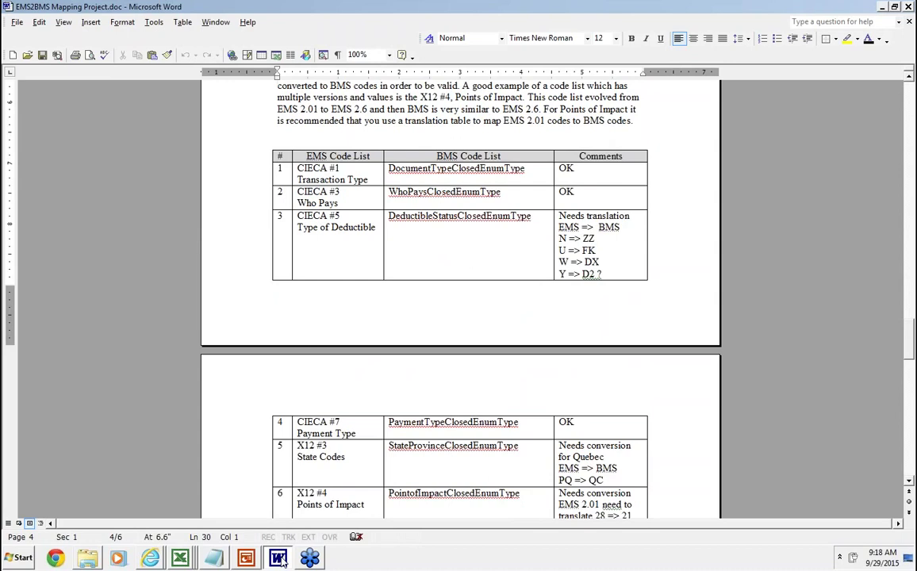
key("Down")
key("Down")
key("Down")
key("Down")
key("Down")
key("Down")
key("Down")
key("Down")
key("Down")
key("Down")
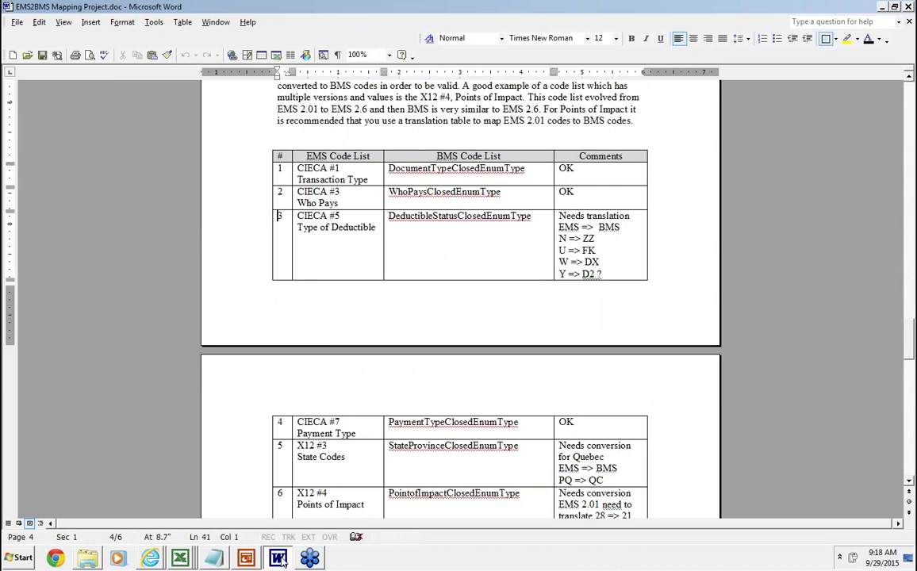
key("Down")
key("Down")
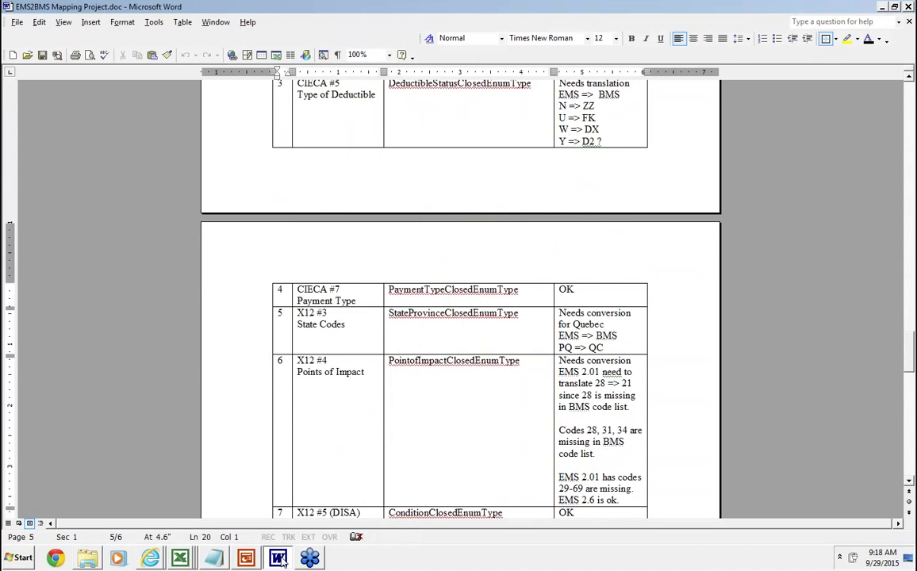
key("Down")
key("Down")
key("Down")
key("Down")
key("Down")
key("Down")
key("Down")
key("Down")
key("Down")
key("Down")
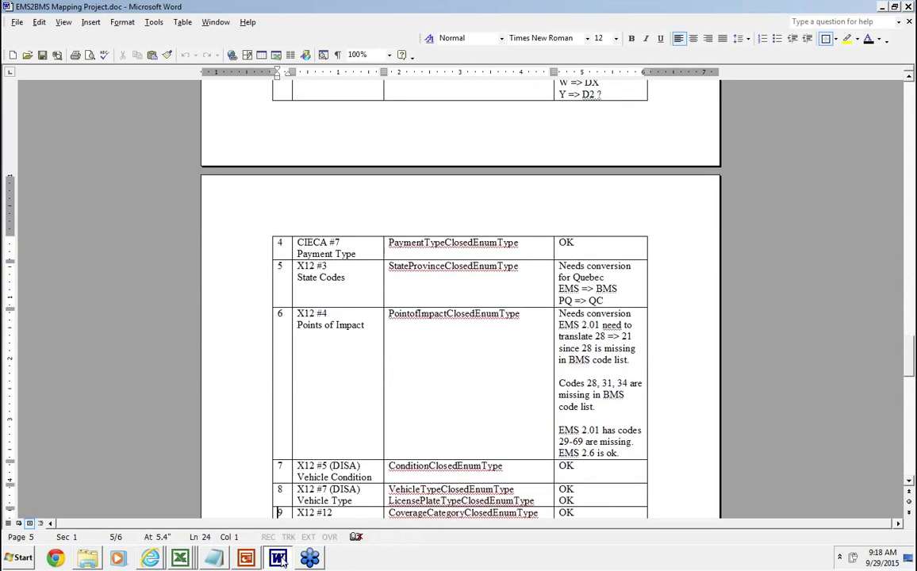
key("Down")
key("Down")
key("Down")
key("Down")
key("Down")
key("Down")
key("Down")
key("Down")
key("Down")
key("Down")
key("Down")
key("Down")
key("Down")
key("Down")
key("Down")
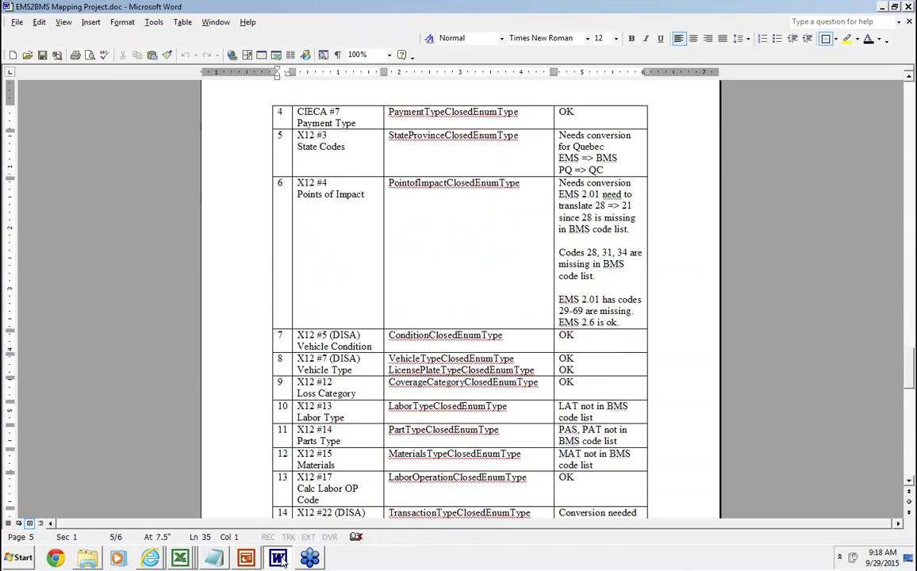
key("Down")
key("Down")
key("Down")
key("Down")
key("Down")
key("Down")
key("Down")
key("Down")
key("Down")
key("Down")
key("Down")
key("Down")
key("Down")
key("Down")
key("Down")
key("Down")
key("Down")
key("Down")
key("Down")
key("Down")
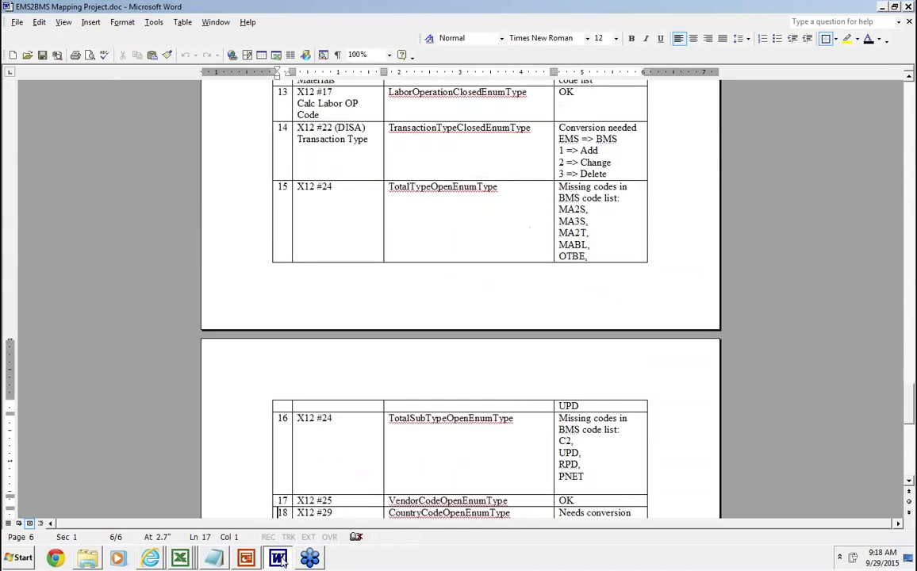
key("Down")
key("Down")
key("Down")
key("Down")
key("Down")
key("Down")
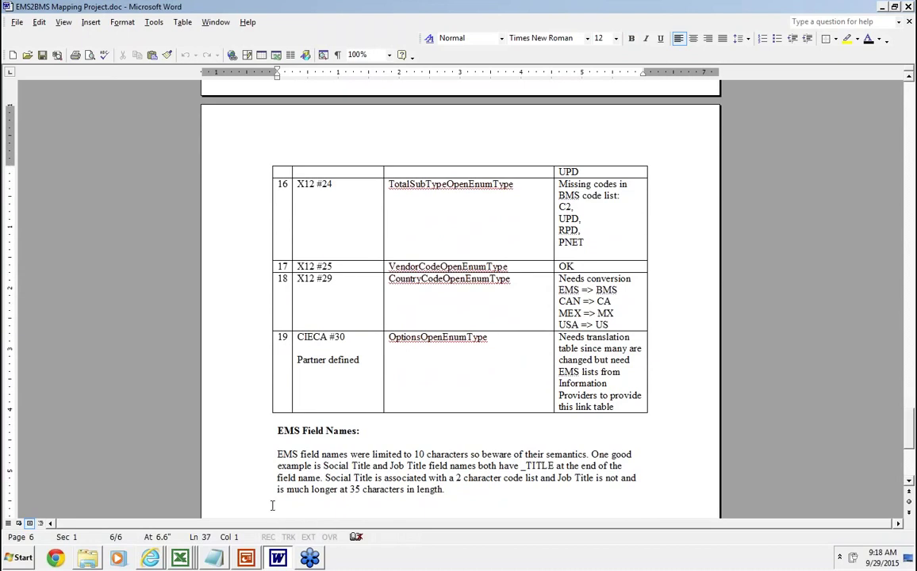
Return to the EMStoBMSMapping slides in PowerPoint on slide 9, "Excel Examples".
left_click(246, 558)
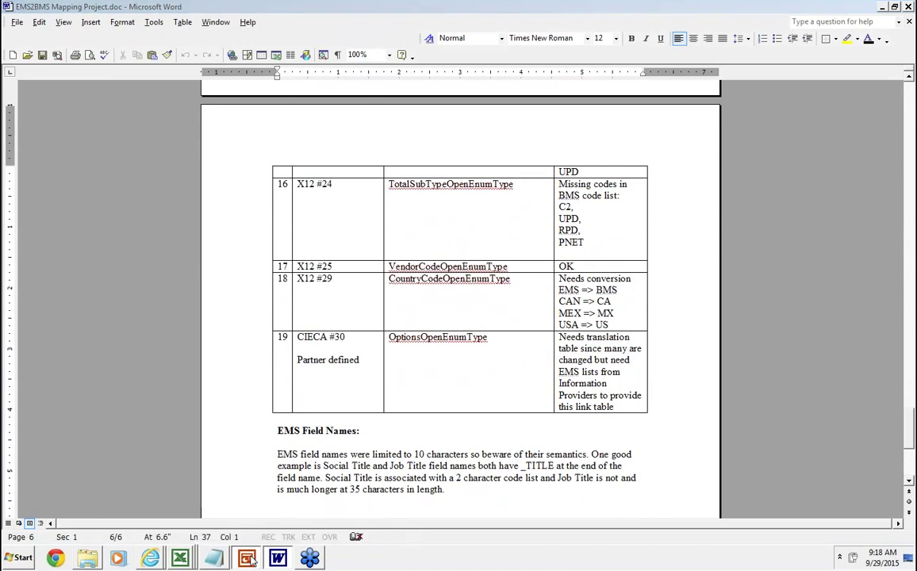
right_click(246, 558)
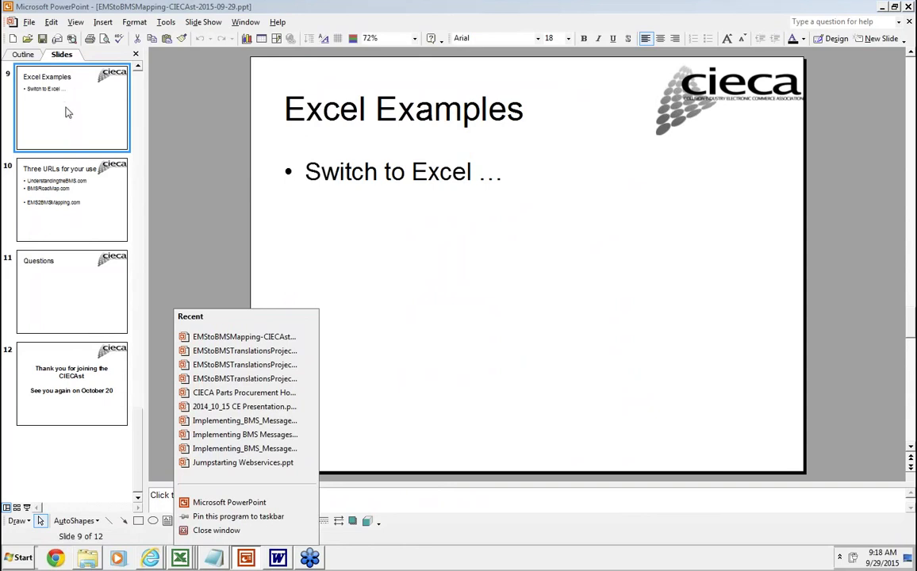
left_click(61, 164)
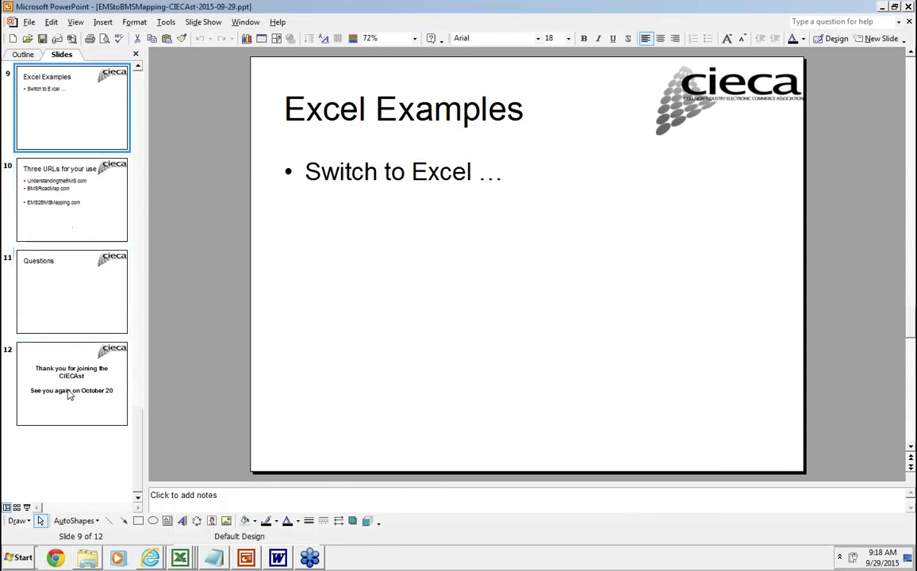